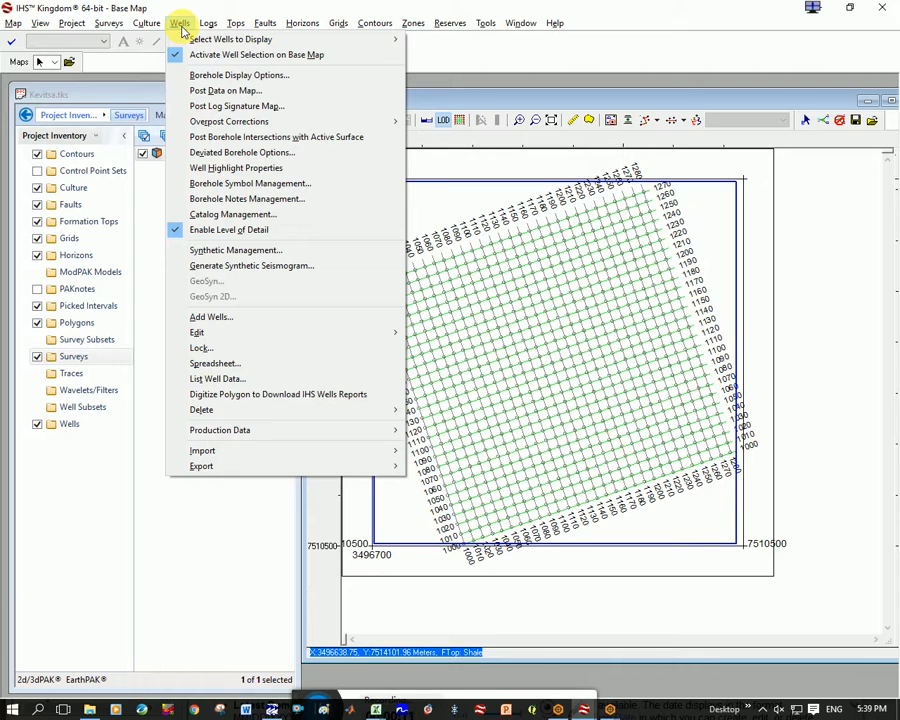
- Start adding a new well with the well name "test" and well number 111
mouse_move(335, 335)
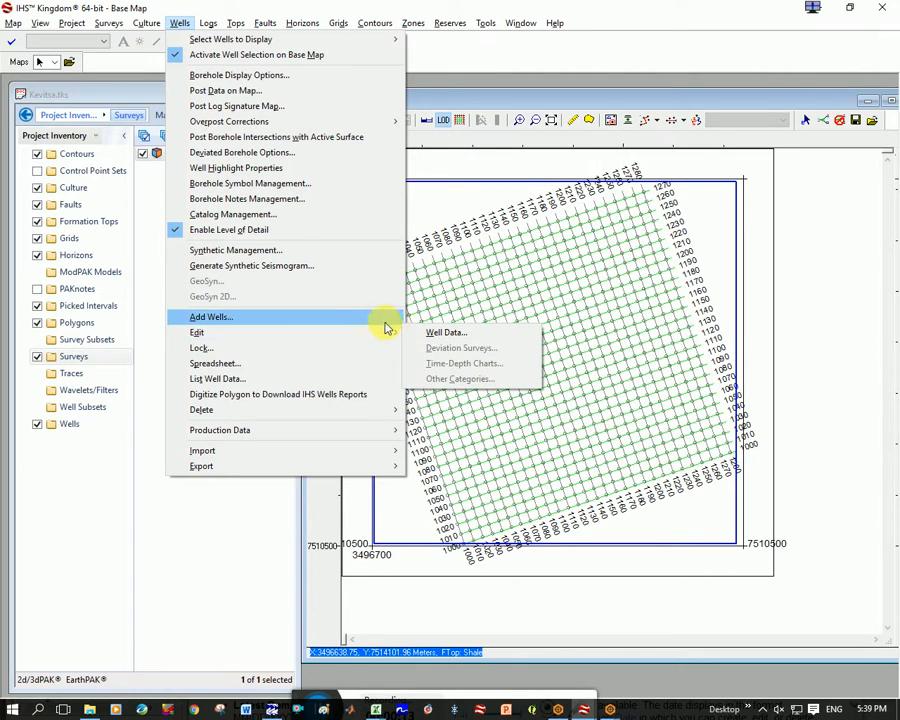
left_click(248, 318)
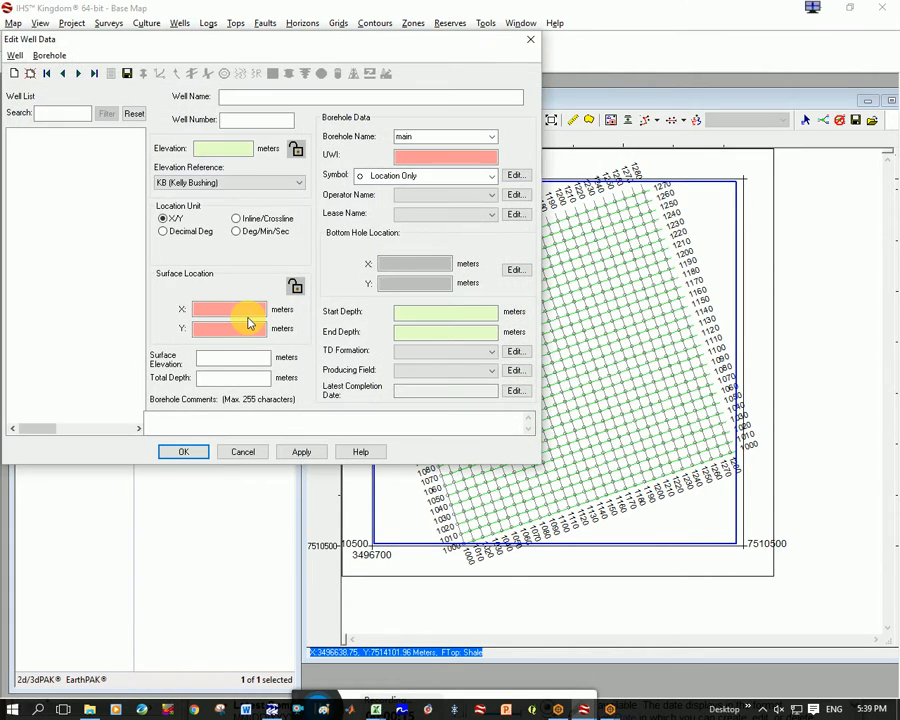
left_click_drag(236, 42, 390, 157)
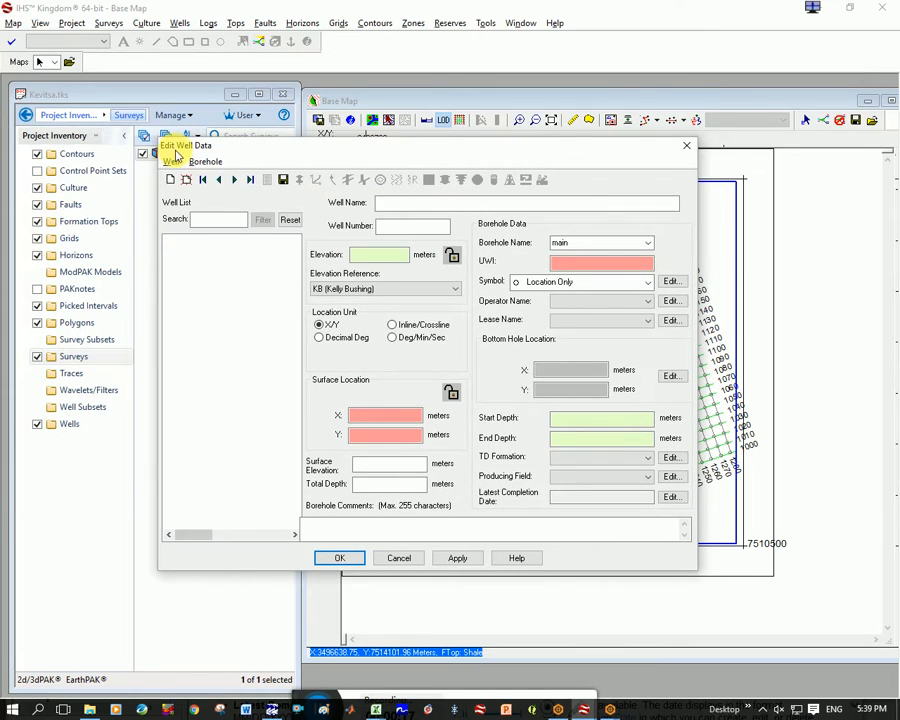
left_click(412, 204)
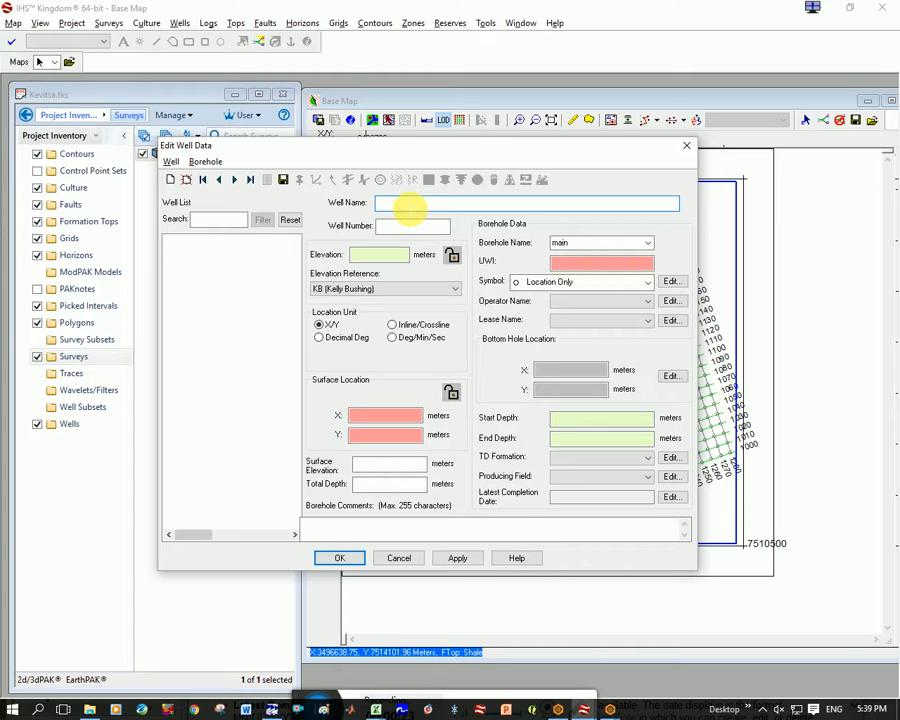
type("test")
left_click(413, 228)
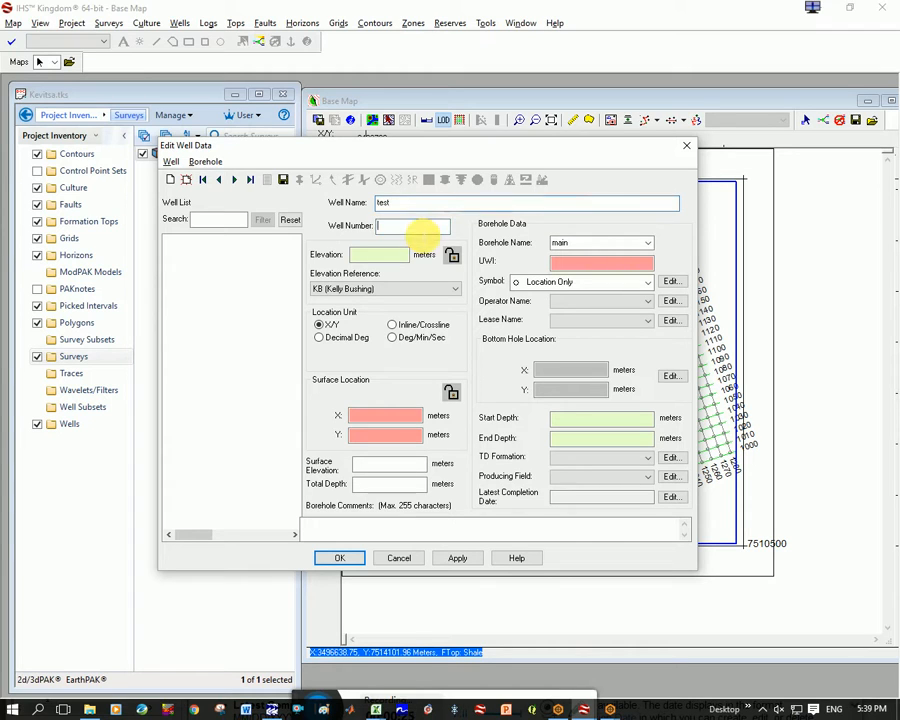
type("111")
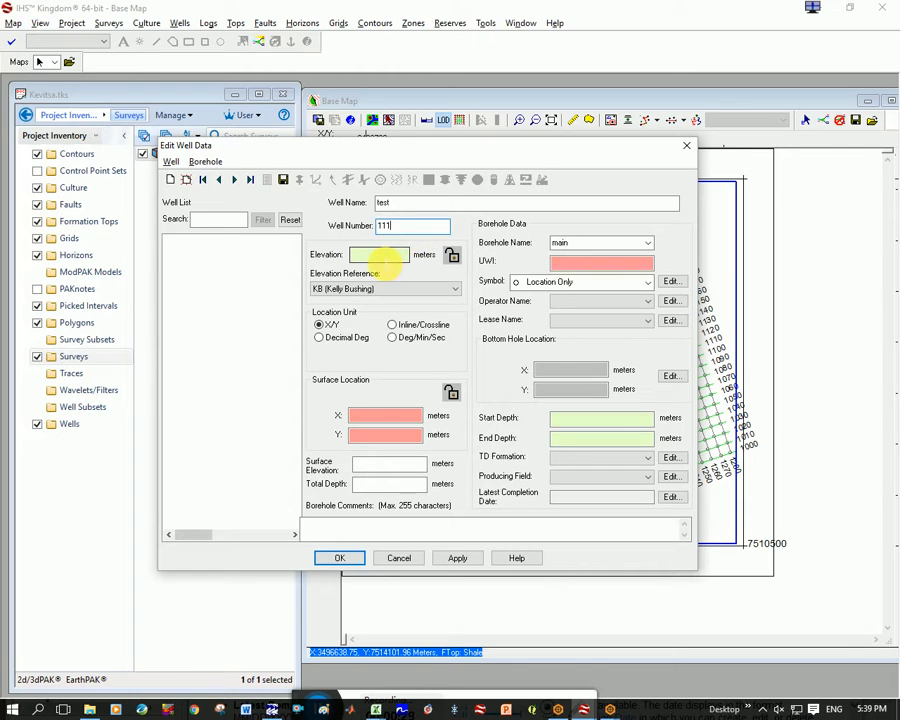
- Set the well's elevation to 290 meters with GL (Ground Level) as the elevation reference
left_click(382, 256)
type("25")
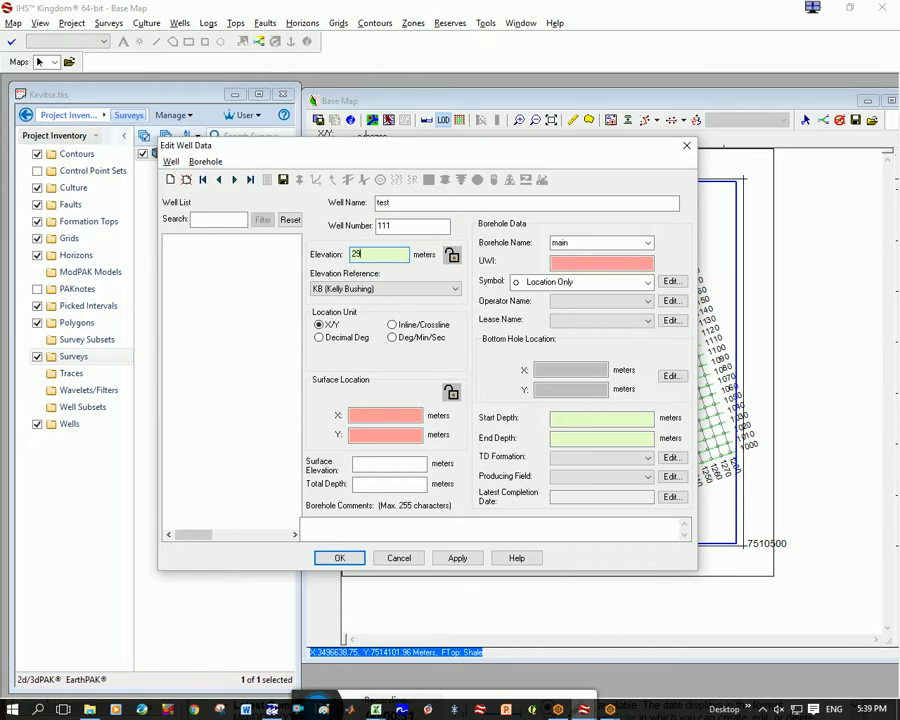
left_click(410, 288)
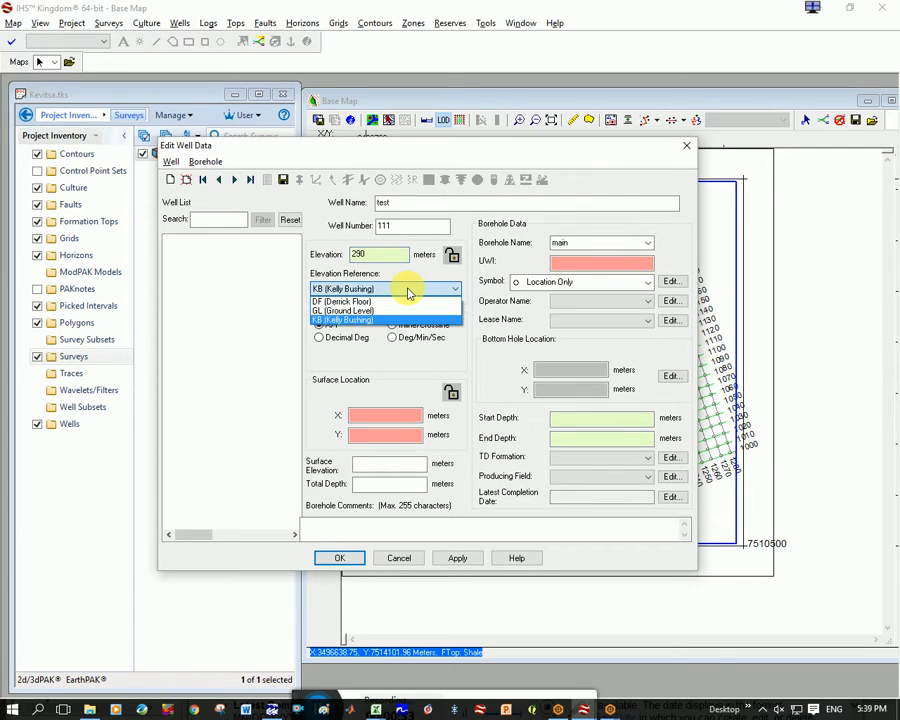
left_click(346, 311)
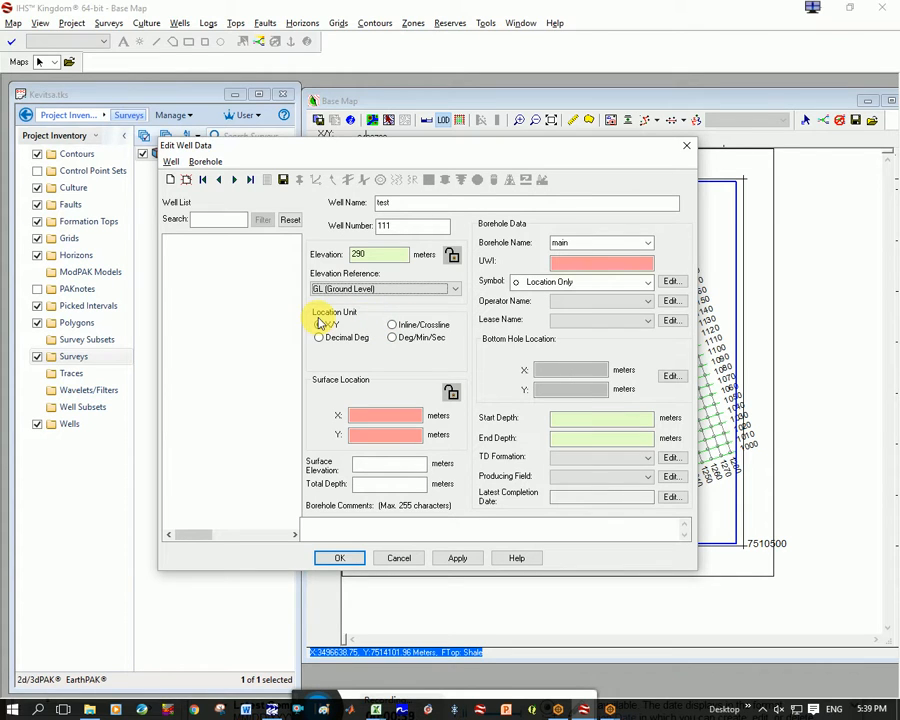
- Copy the X coordinate 3498364.4 from cell A54 of the Excel workbook Book1 into the well's surface location
mouse_move(376, 712)
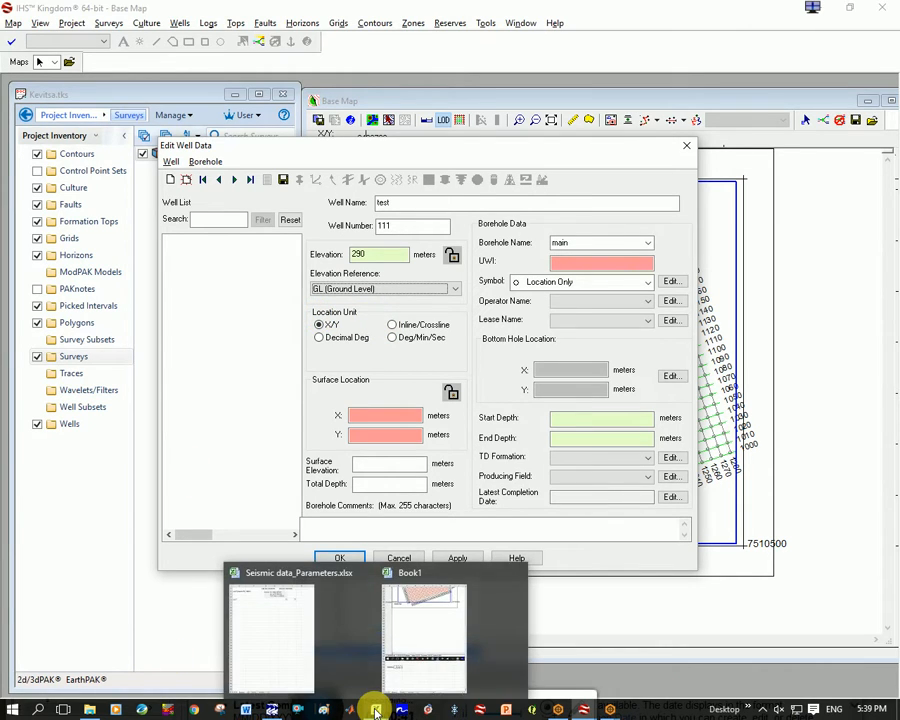
left_click(428, 672)
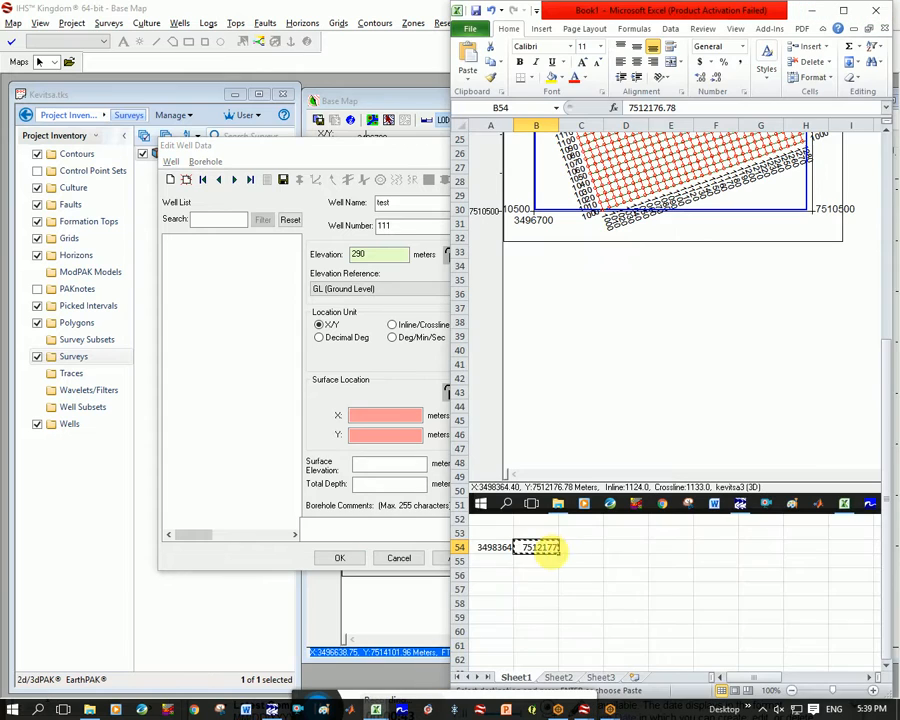
left_click(490, 547)
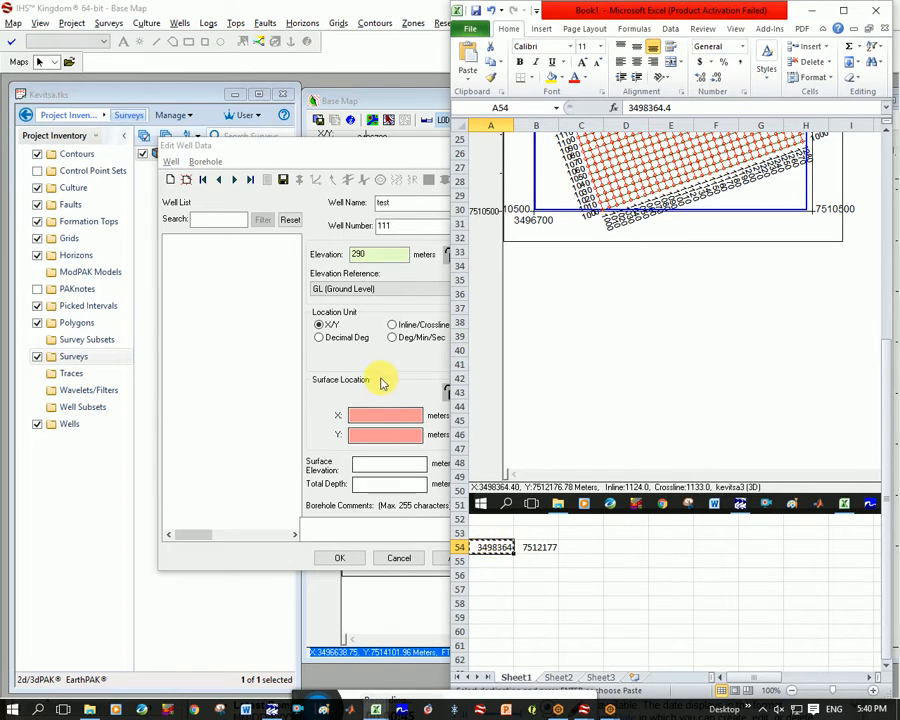
left_click(376, 416)
type("3498364.4")
- Copy the Y coordinate 7512176.78 from cell B54 of the Excel workbook Book1 into the well's surface location
mouse_move(374, 707)
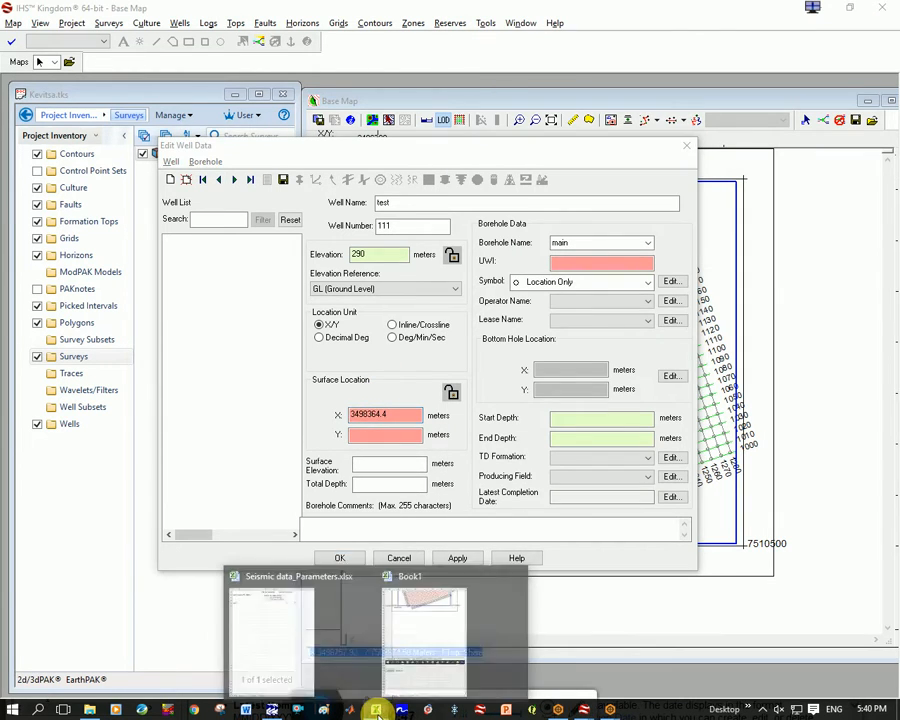
left_click(410, 650)
left_click(547, 541)
key("ctrl+c")
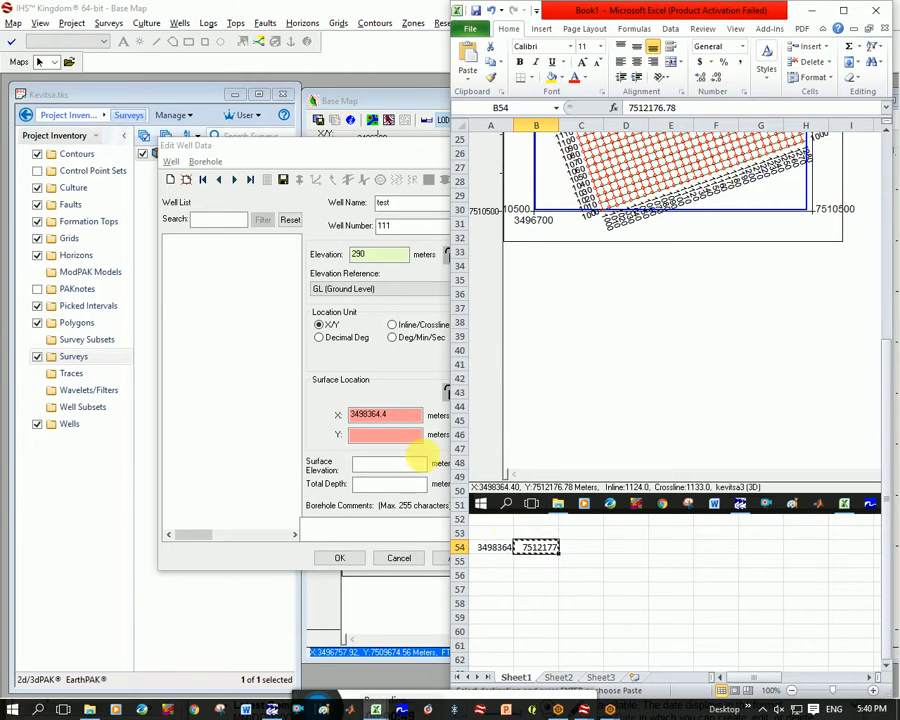
left_click(383, 434)
key("ctrl+v")
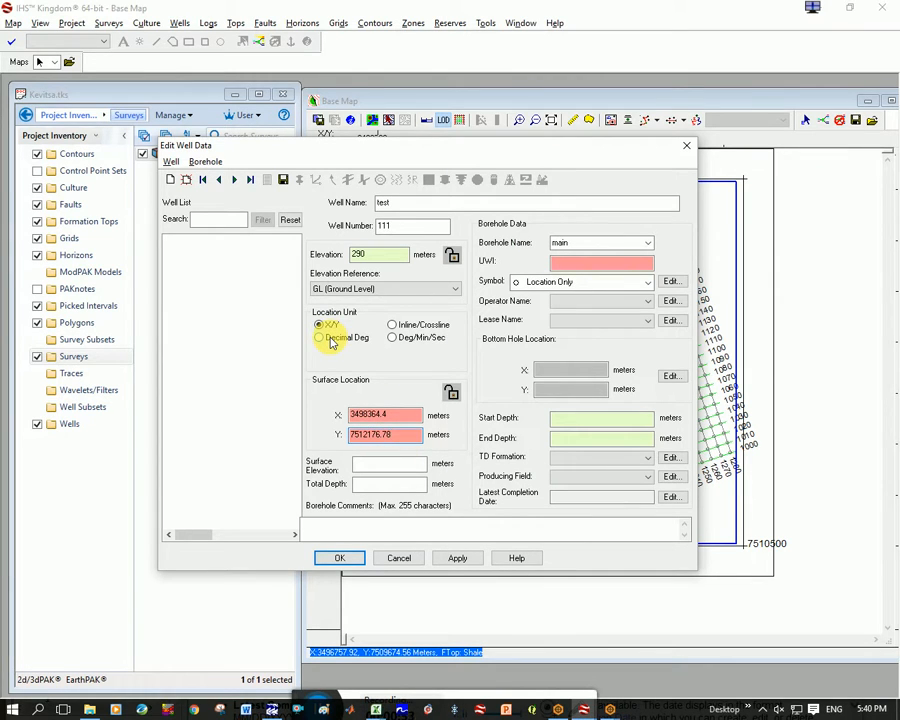
- Set the well's surface elevation to 290 meters and its total depth to 1200 meters
left_click(373, 468)
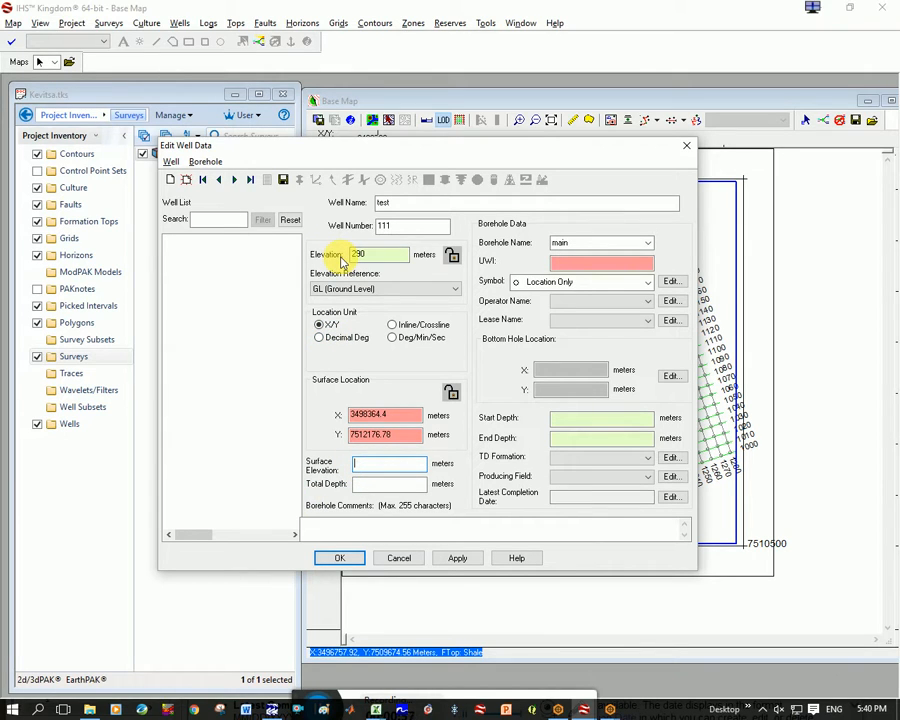
type("290")
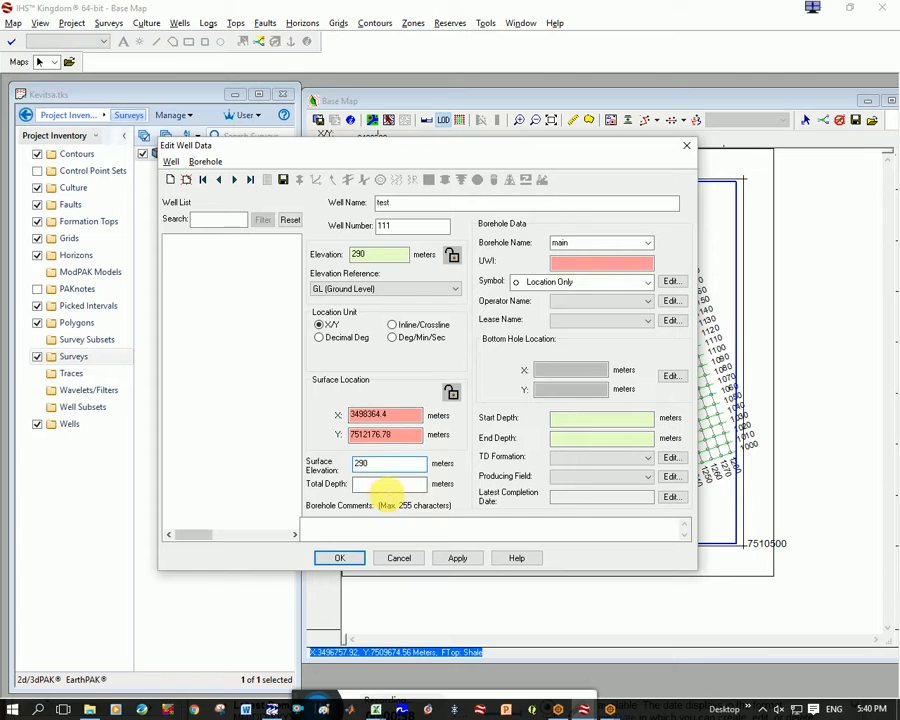
left_click(385, 484)
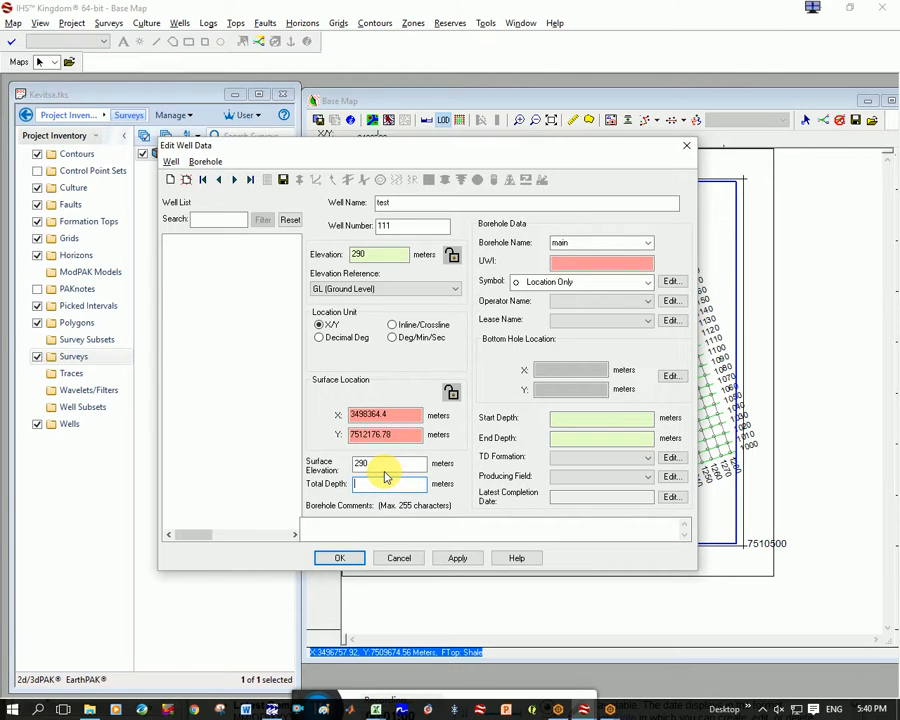
type("1200")
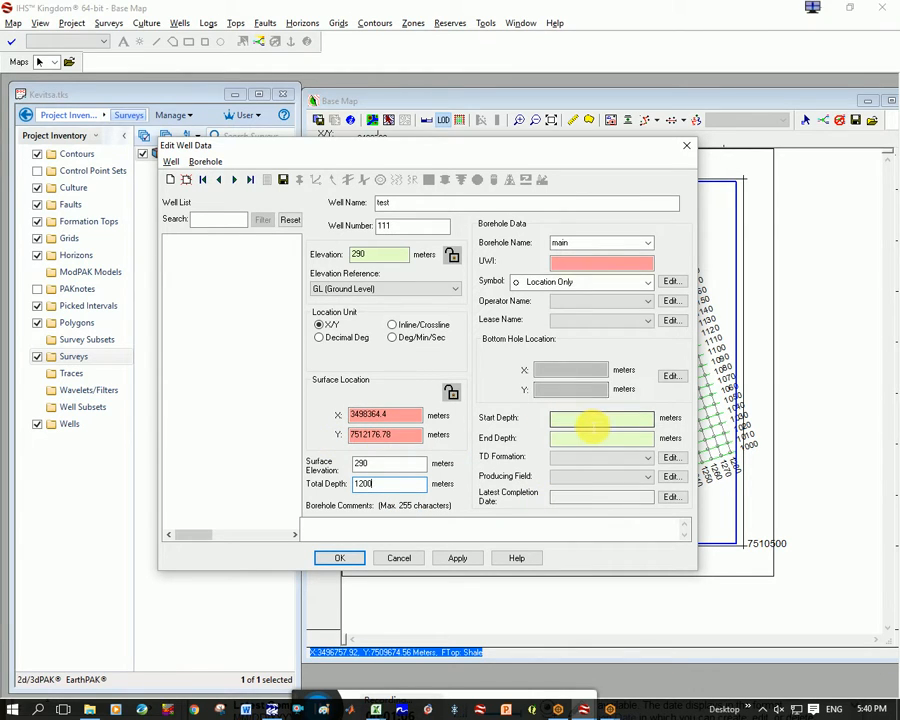
- Give the main borehole UWI 111, start depth 0 and end depth 1200 meters, and save the new well
left_click(589, 263)
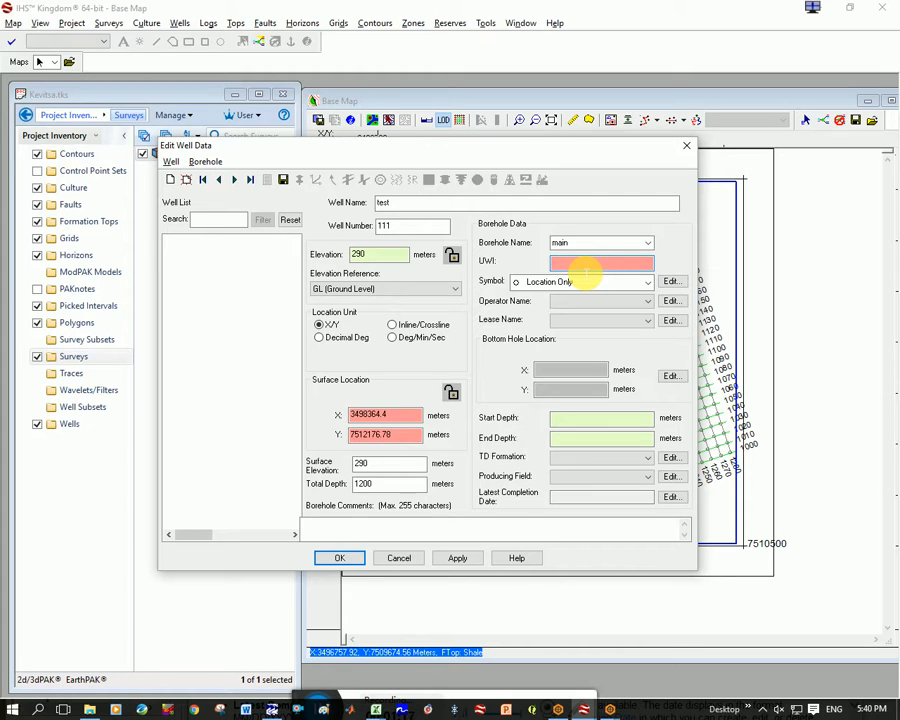
type("111")
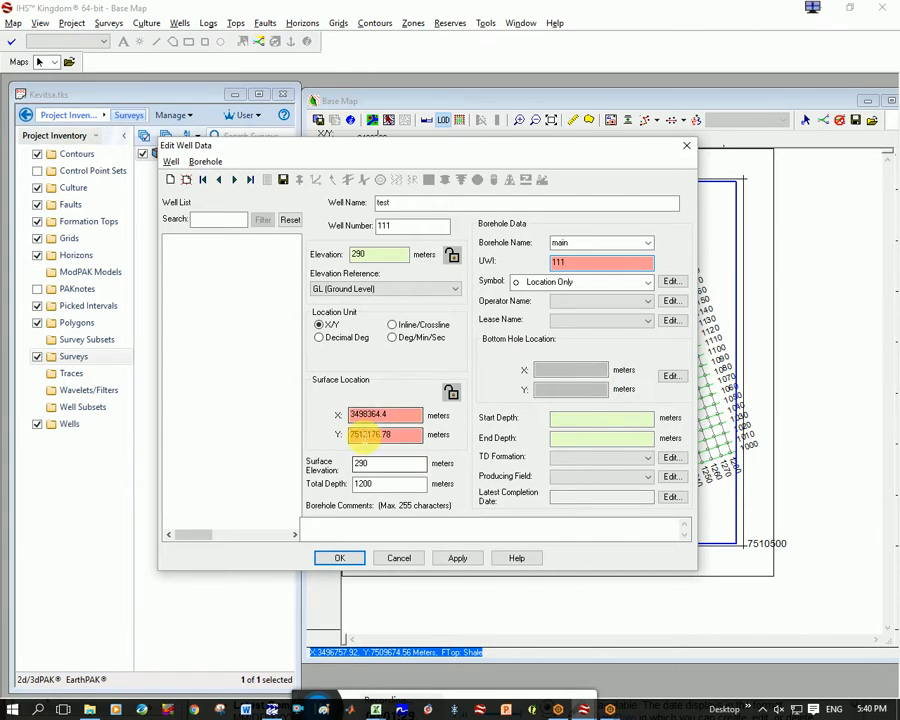
left_click(578, 420)
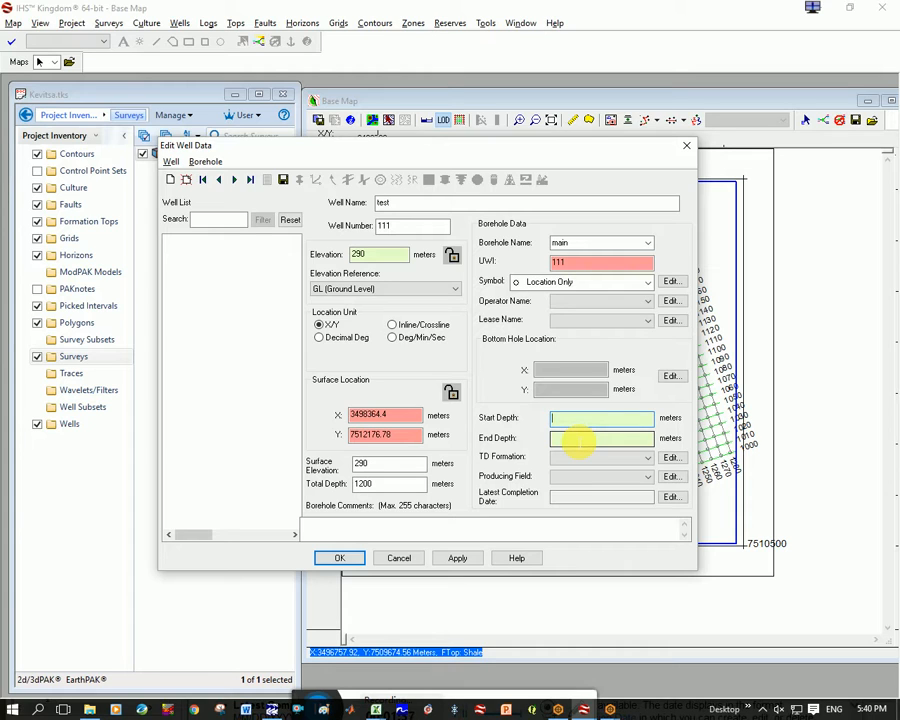
type("0")
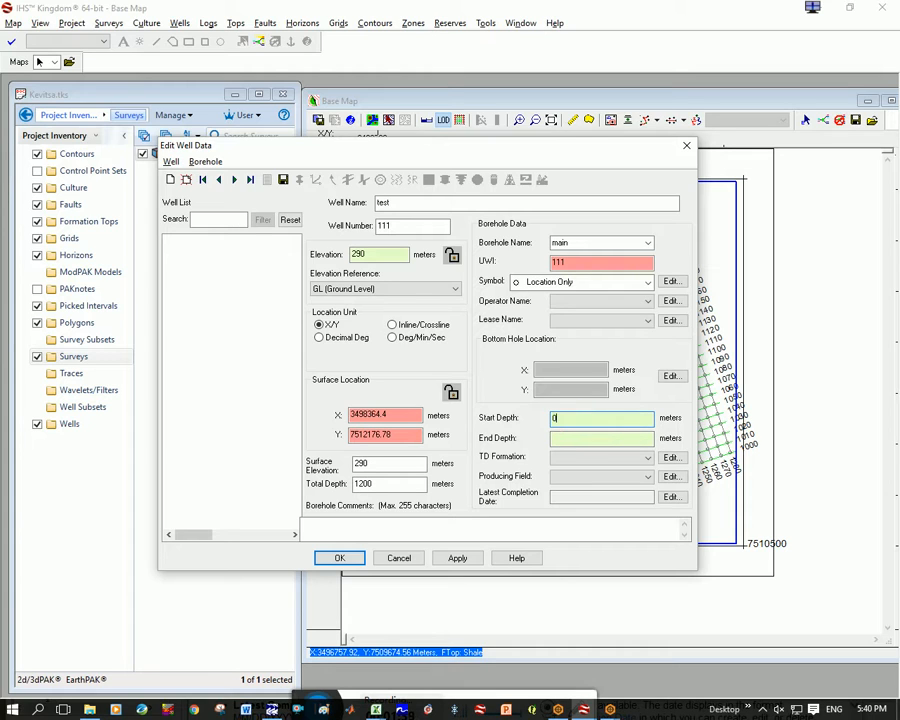
left_click(568, 444)
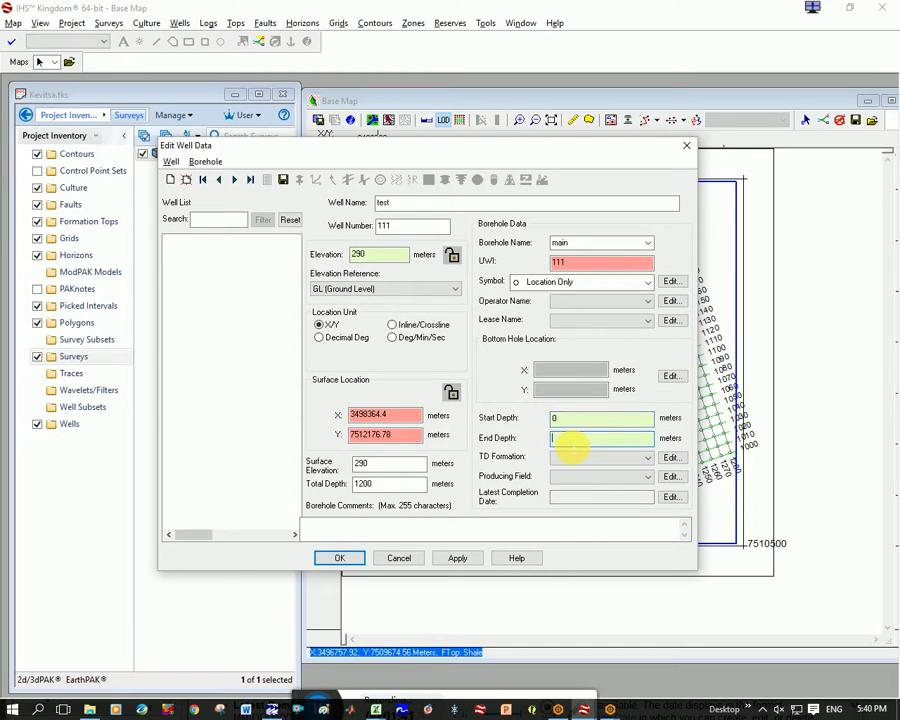
type("1200")
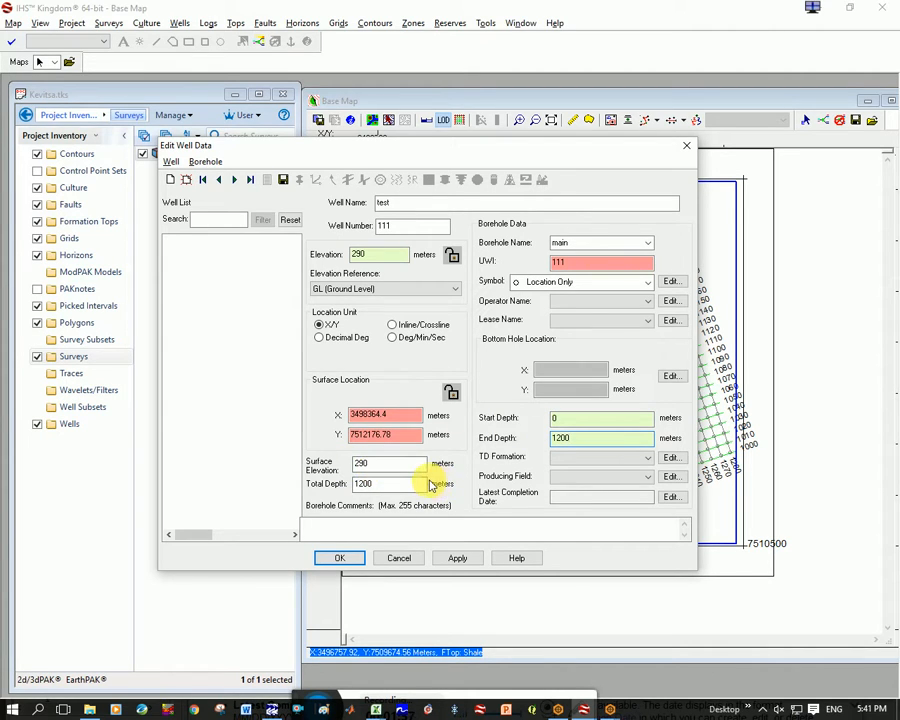
left_click(343, 558)
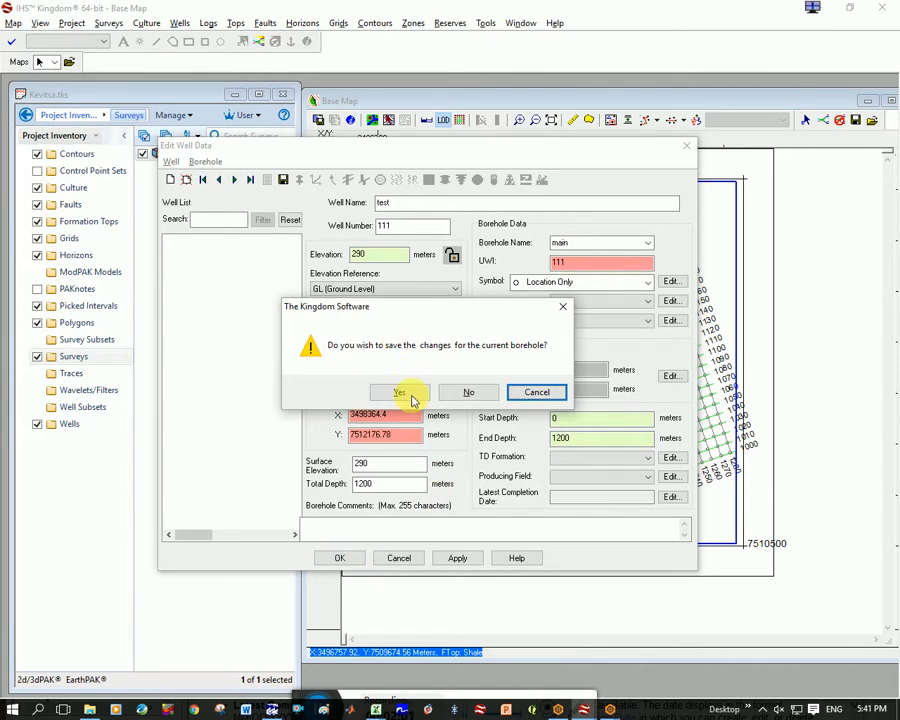
left_click(404, 392)
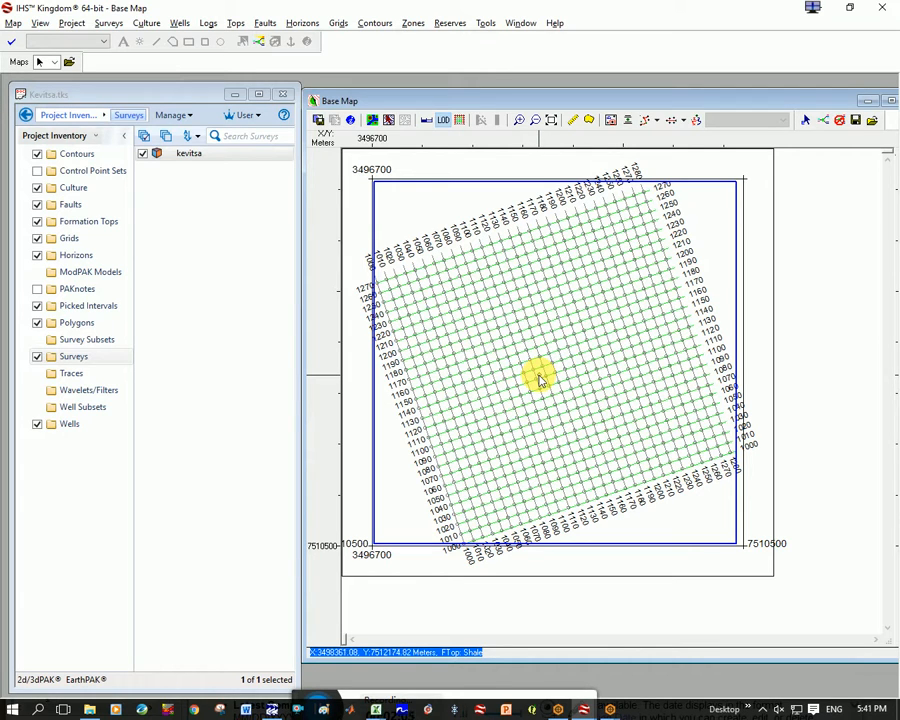
- Reopen the well data of the test well for editing and open its formation tops
left_click(180, 23)
mouse_move(333, 340)
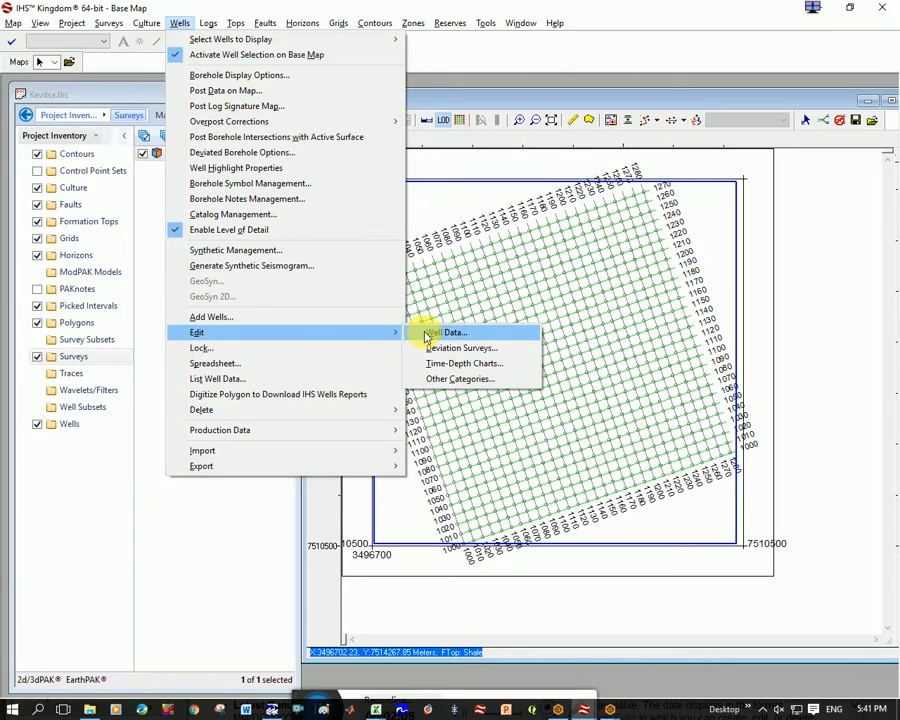
left_click(428, 335)
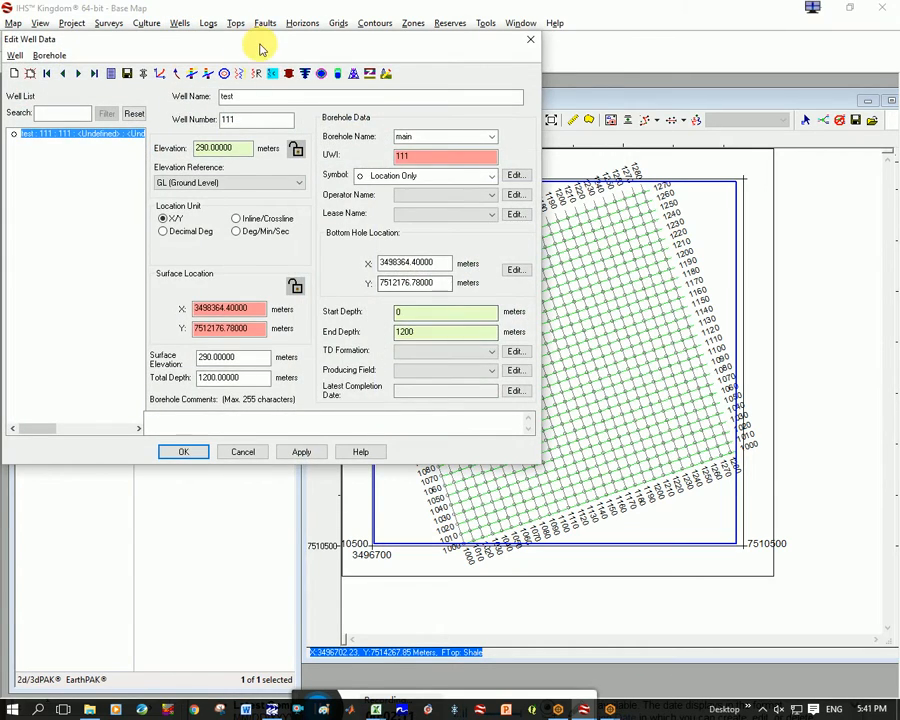
left_click_drag(258, 12, 367, 174)
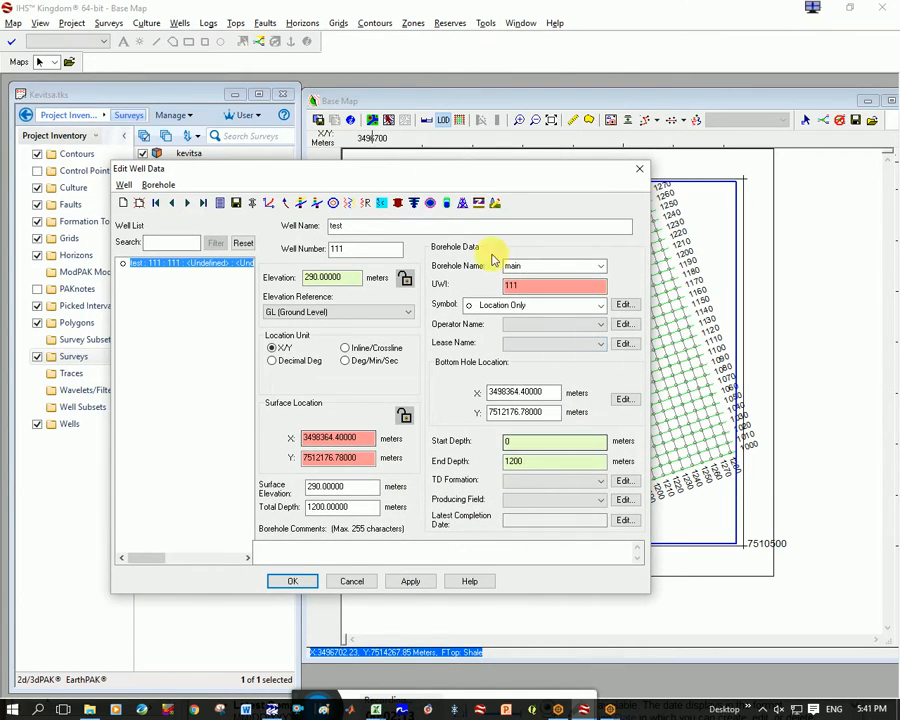
left_click(301, 205)
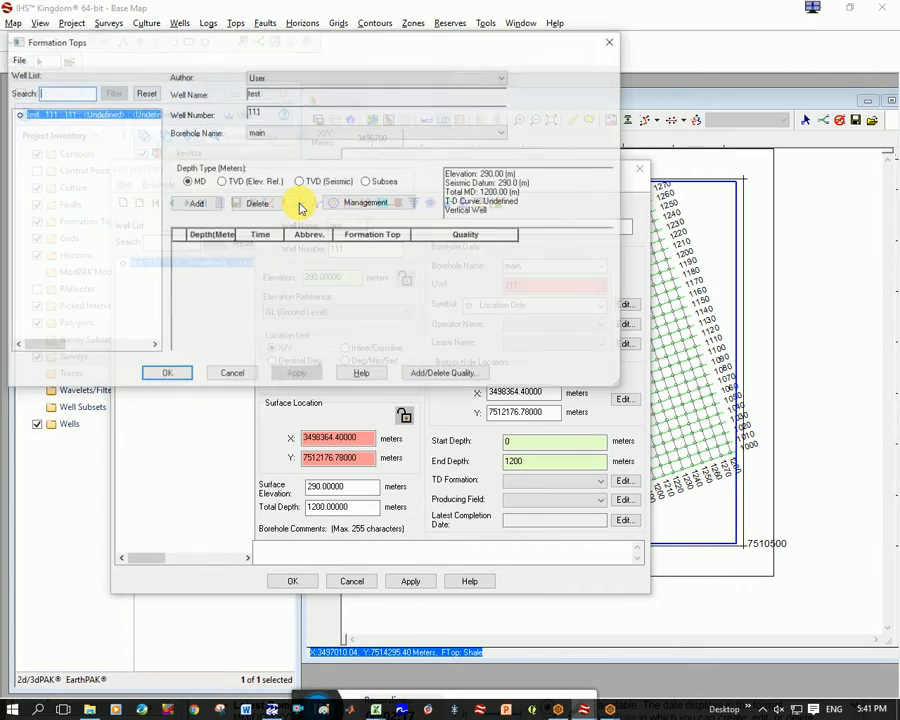
left_click_drag(300, 23, 418, 192)
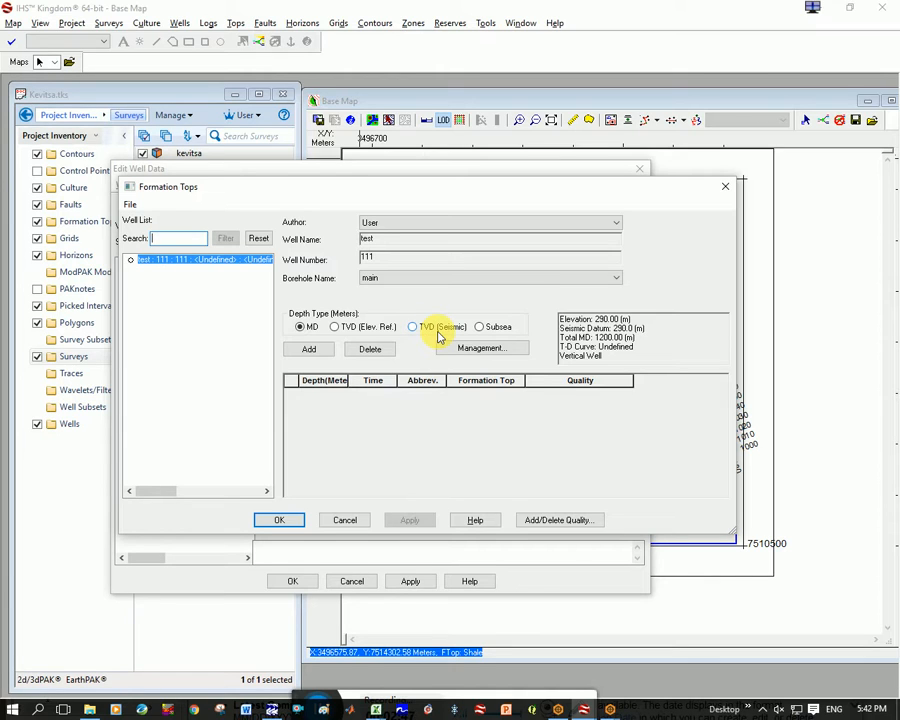
- Add a Shale (SH) formation top to the test well at a measured depth of 500 meters
left_click(310, 350)
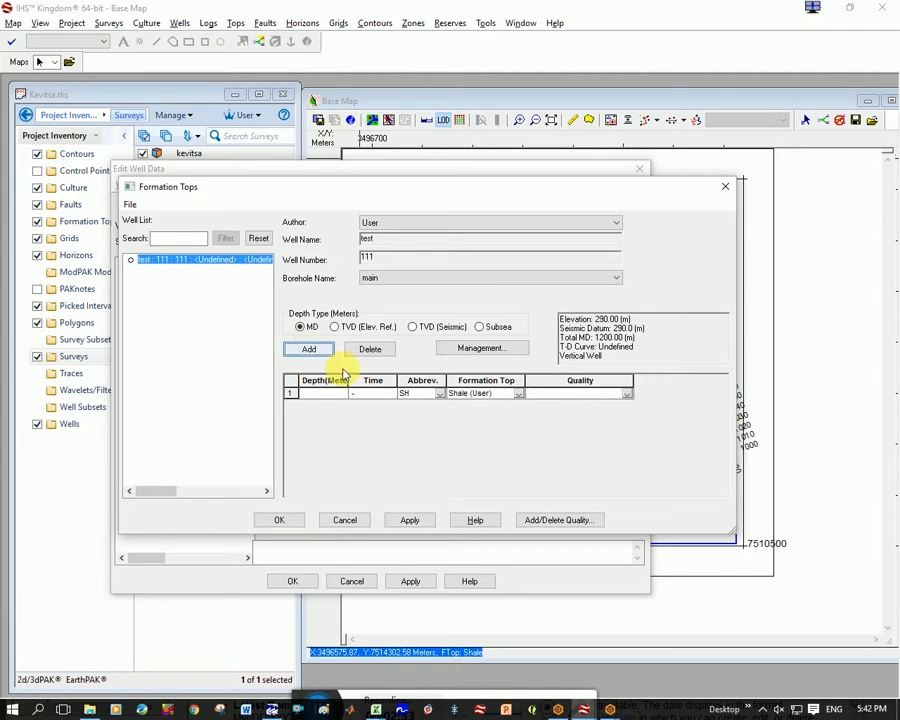
left_click(438, 395)
left_click(428, 404)
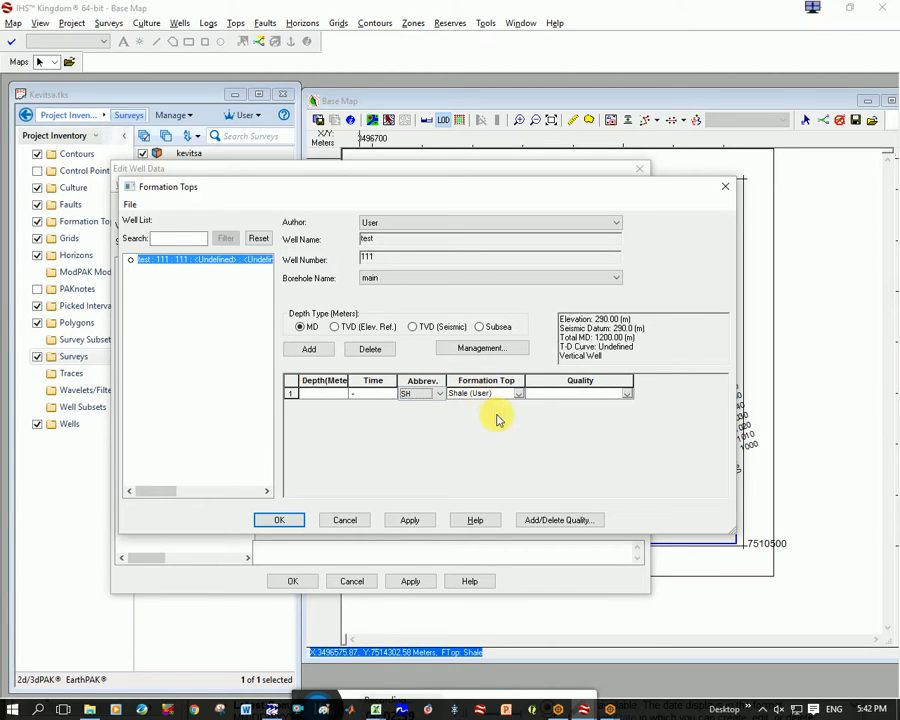
left_click(420, 394)
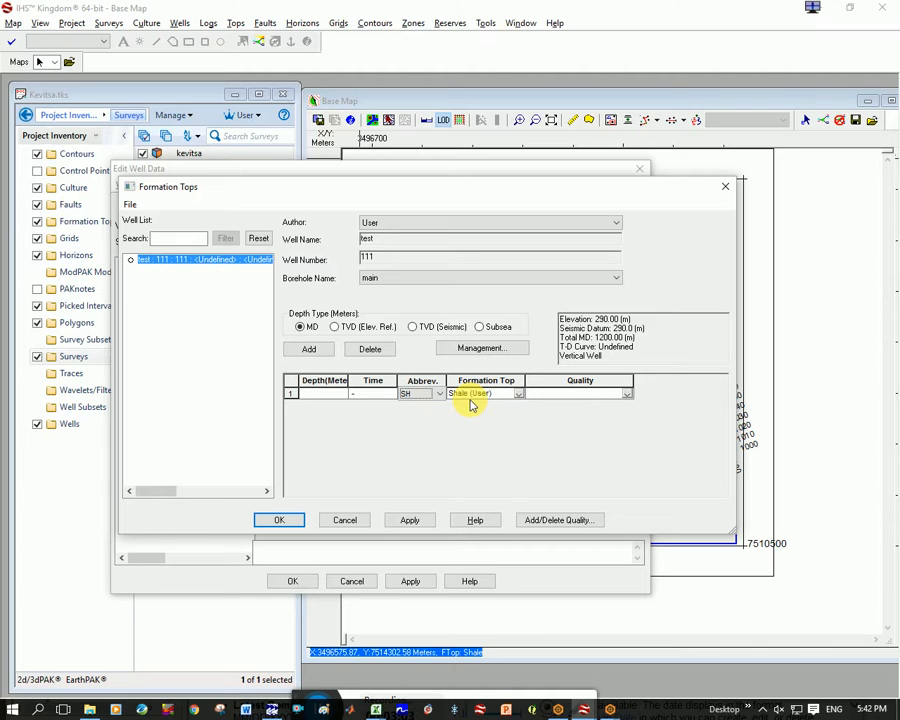
left_click(321, 397)
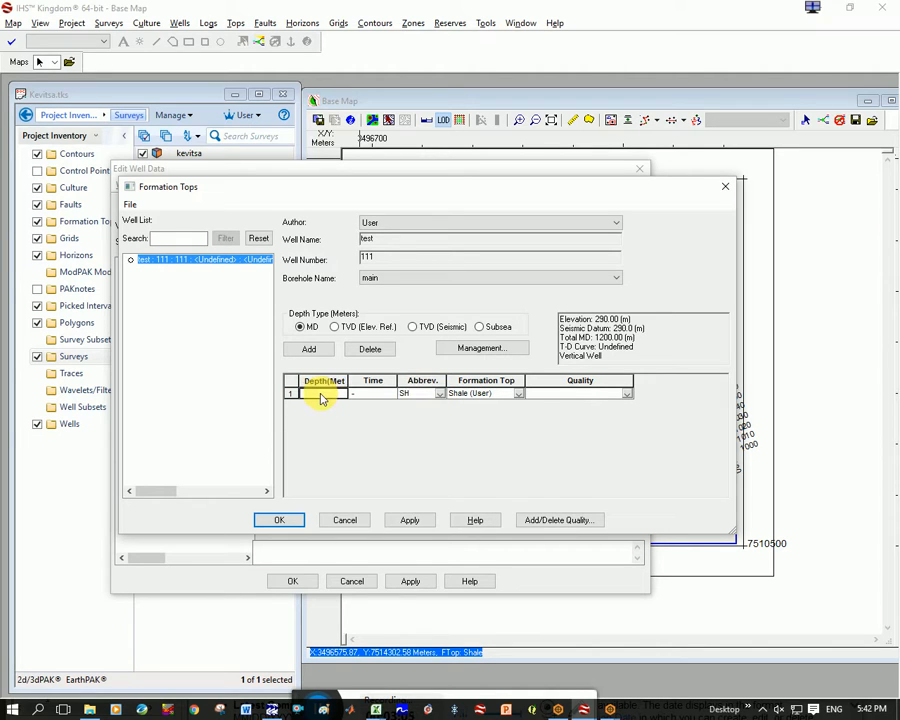
type("120")
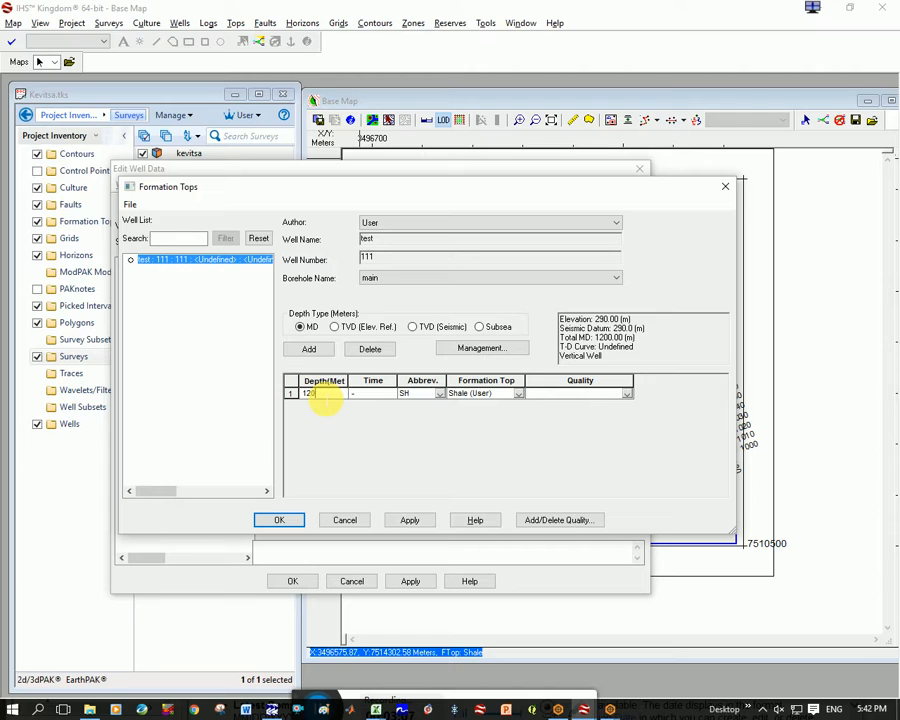
type("0")
left_click_drag(328, 397, 259, 397)
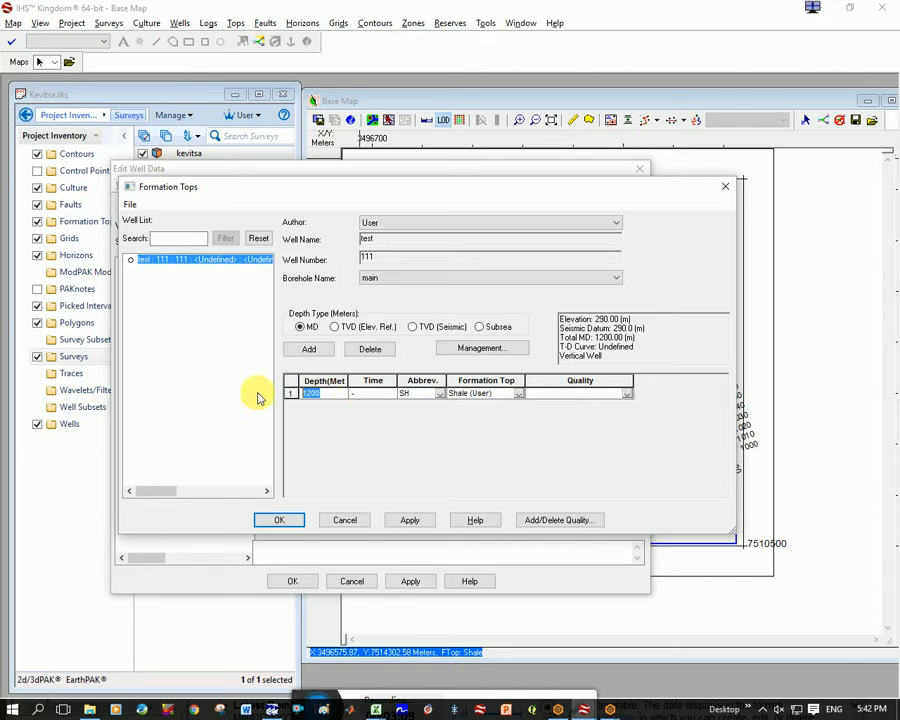
type("500")
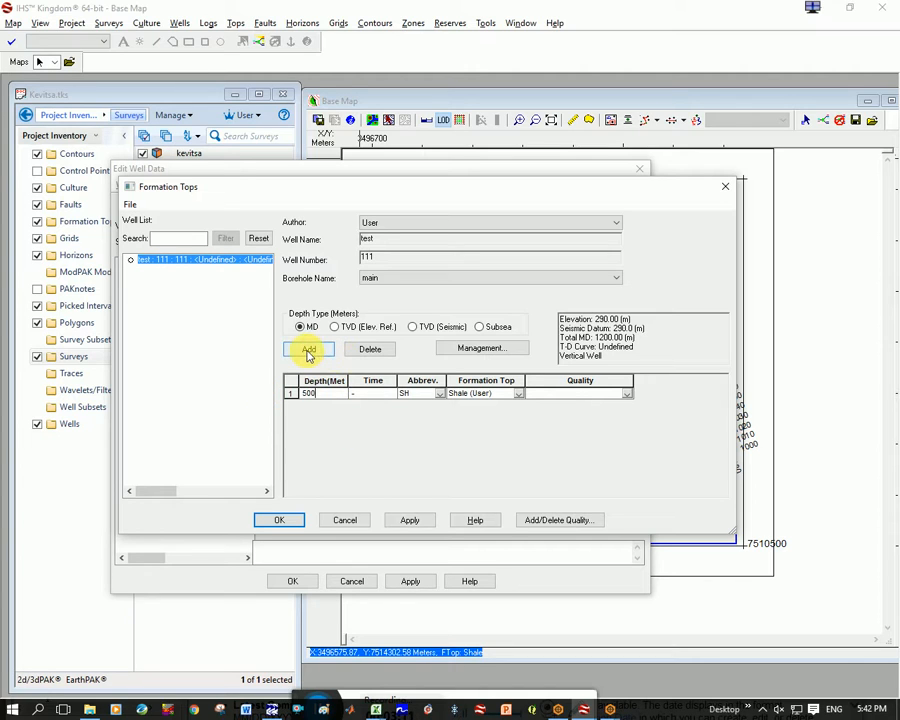
- Add a second formation top with abbreviation SH at 1200 meters and save the well's tops
left_click(309, 352)
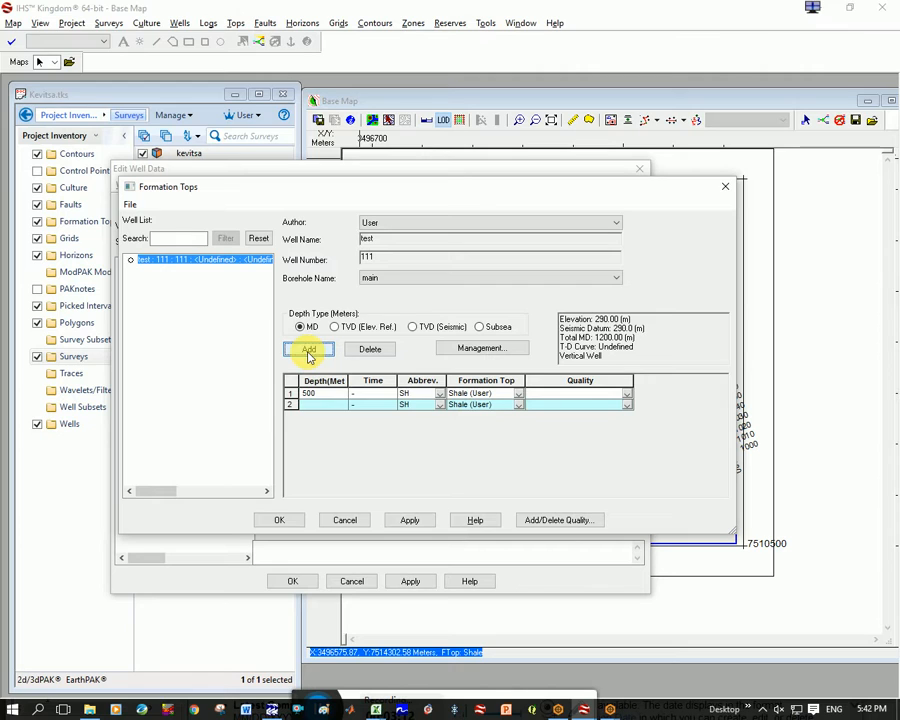
left_click(440, 405)
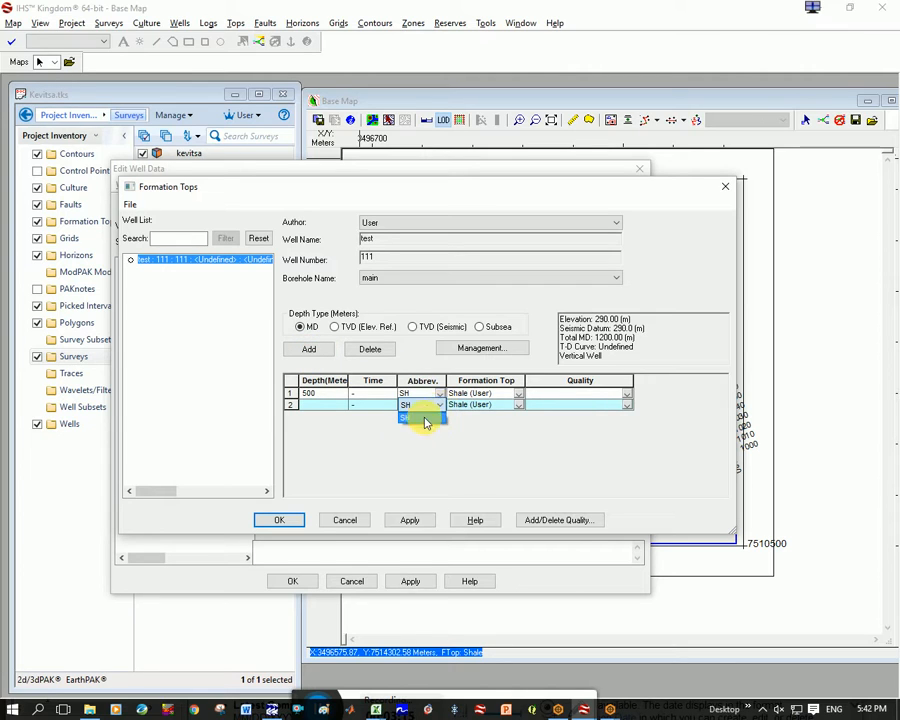
left_click(422, 415)
left_click(315, 405)
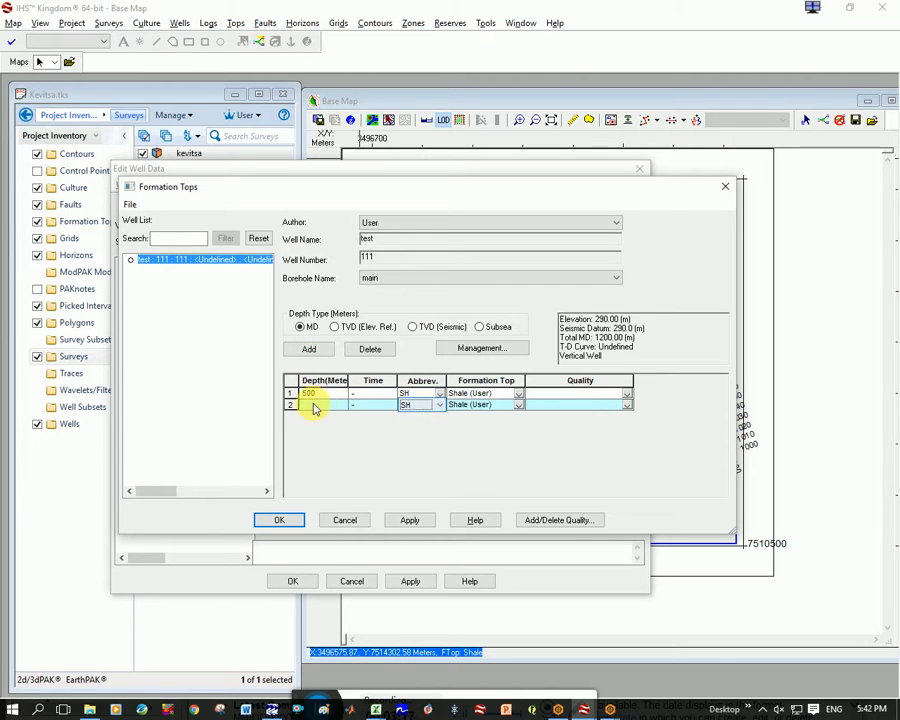
type("1200")
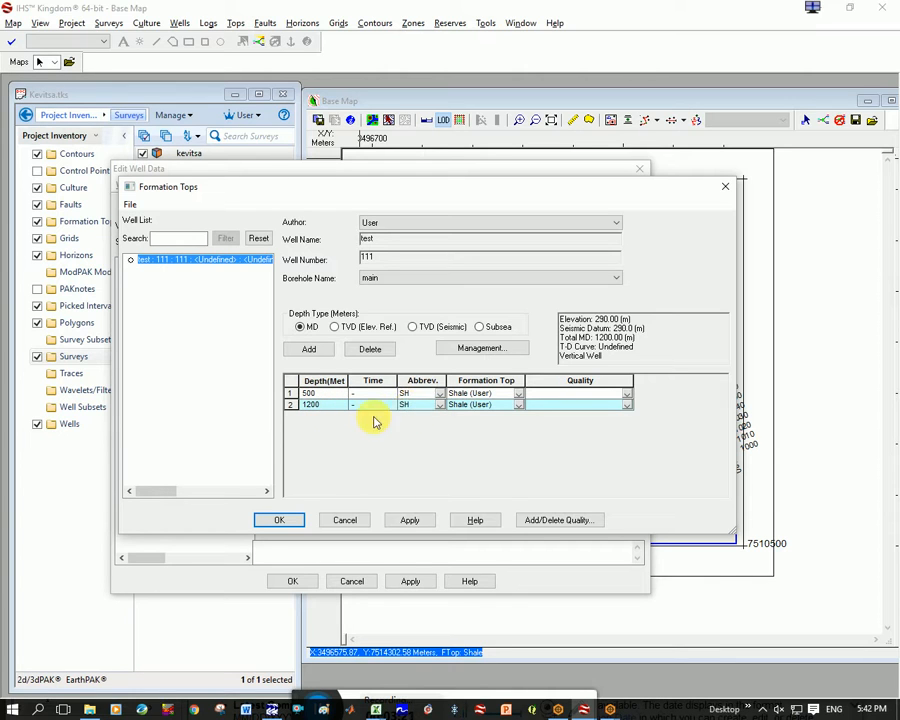
left_click(285, 520)
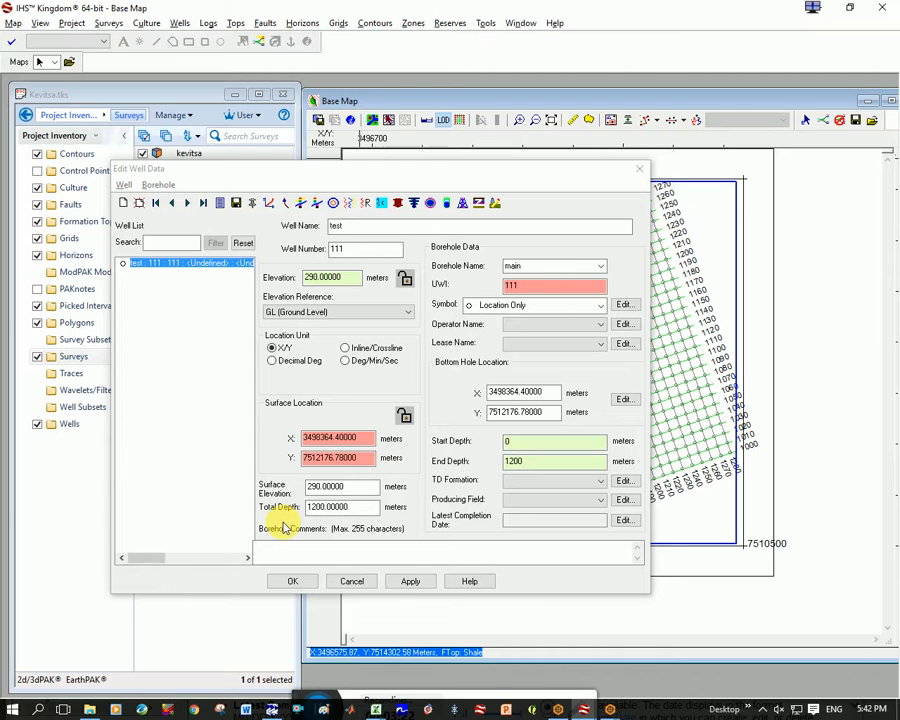
left_click(292, 580)
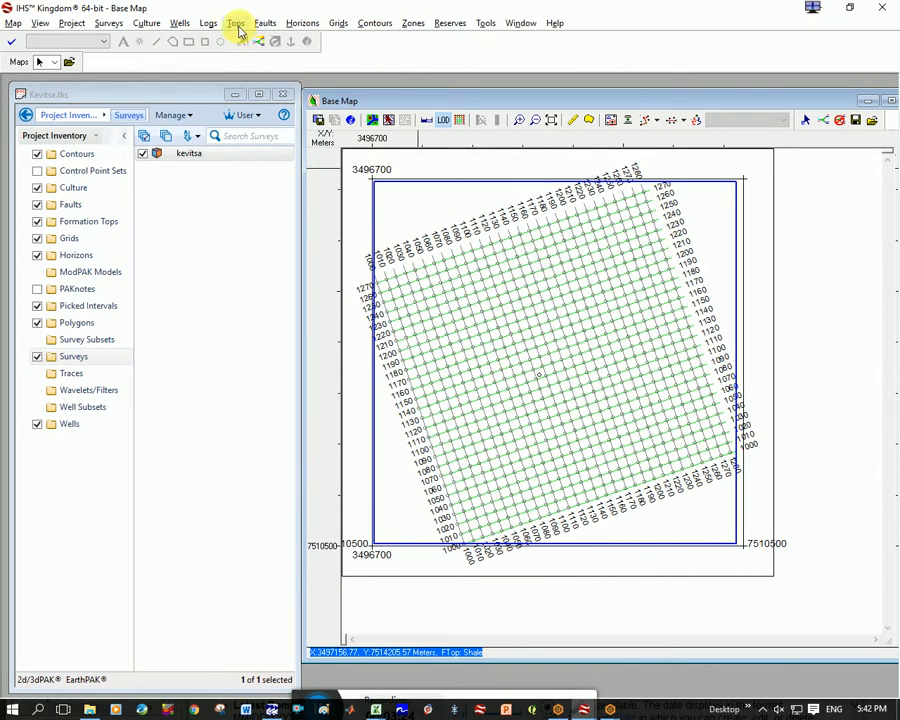
- Create a new formation top named Basement with abbreviation BM and the color LightMagenta
left_click(238, 28)
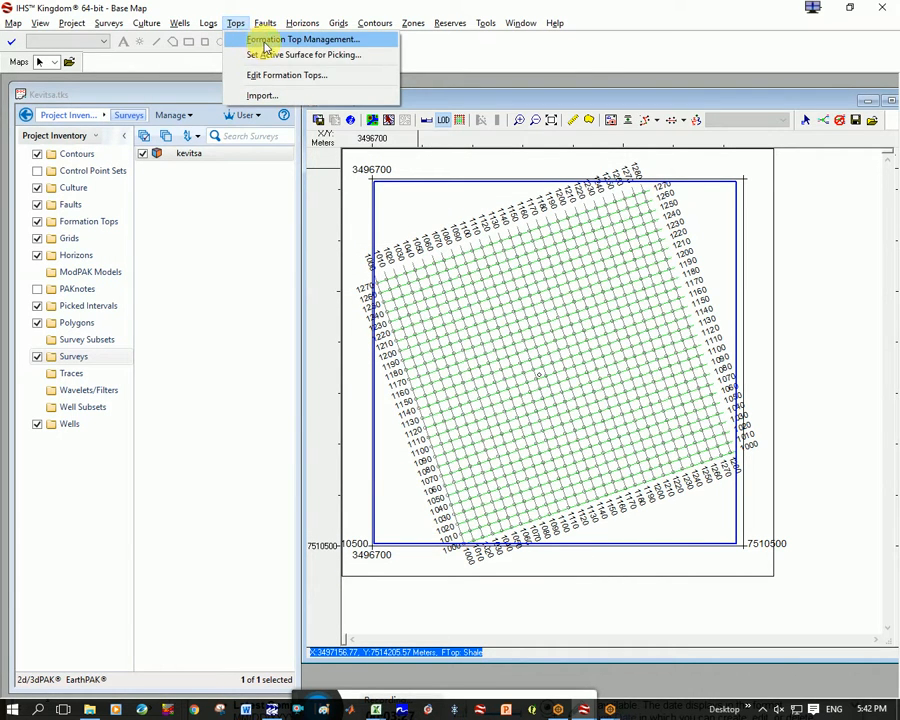
left_click(256, 40)
left_click(324, 211)
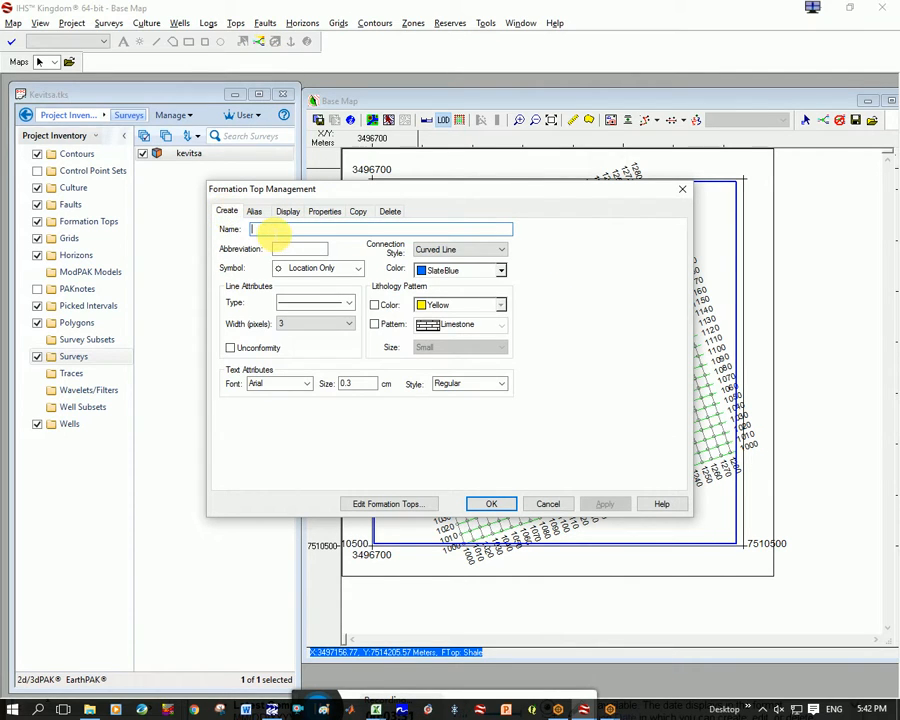
type("Basement")
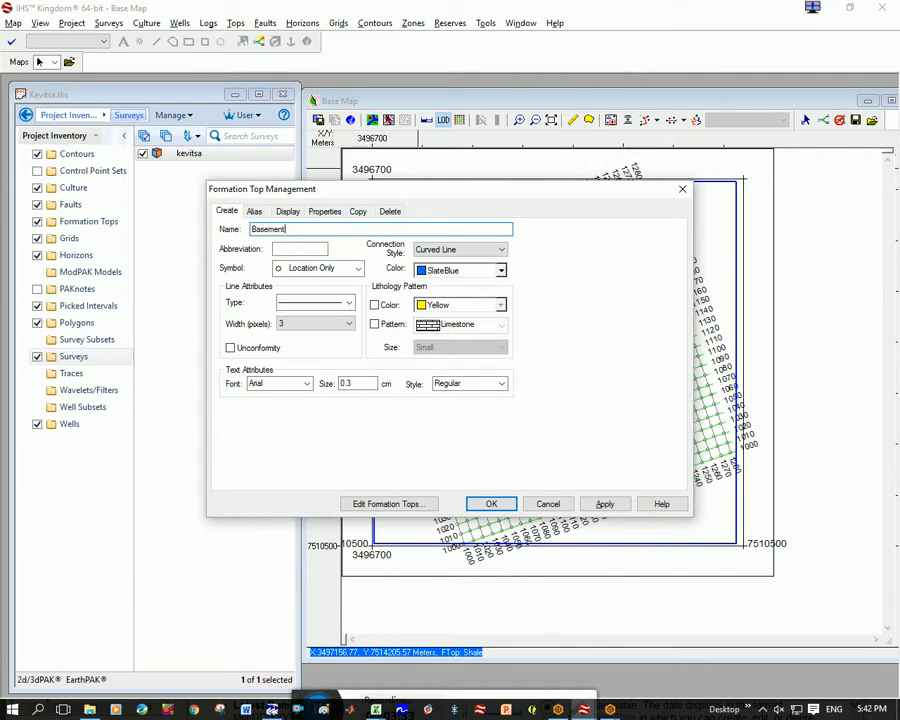
left_click(501, 270)
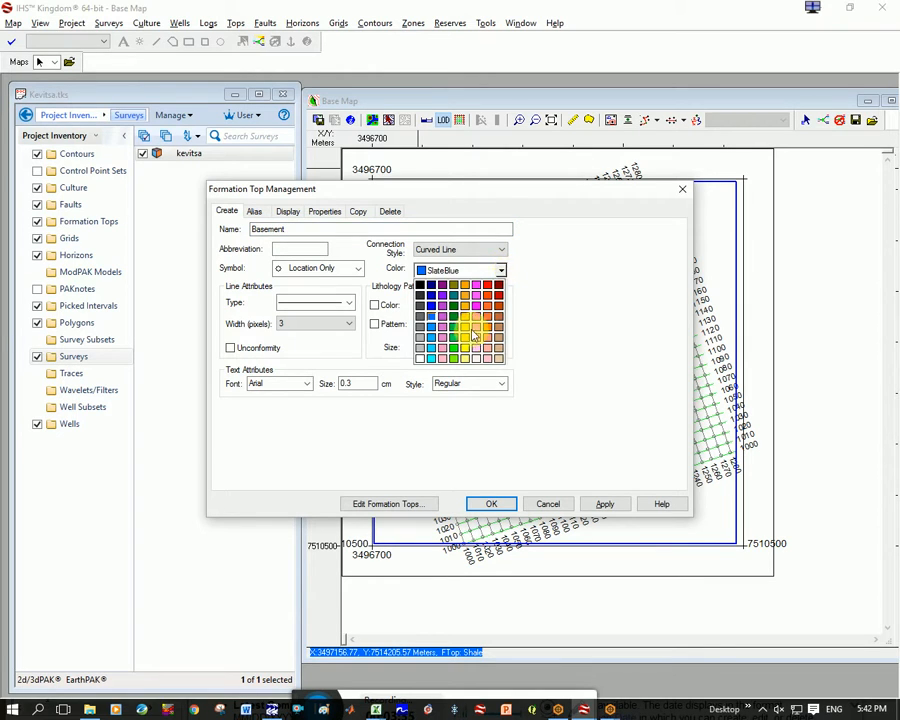
left_click(477, 343)
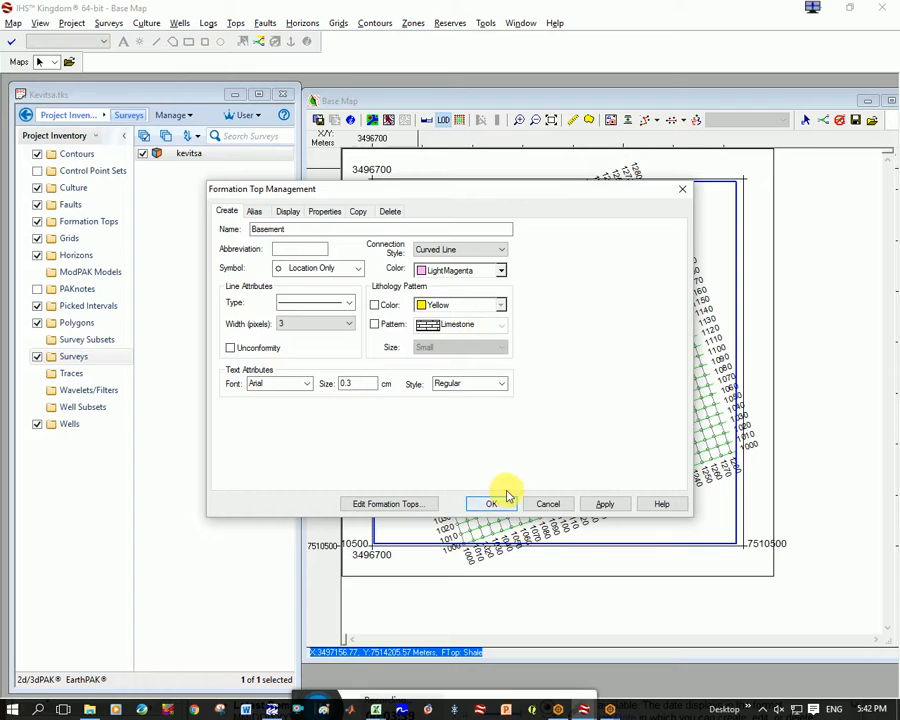
left_click(298, 248)
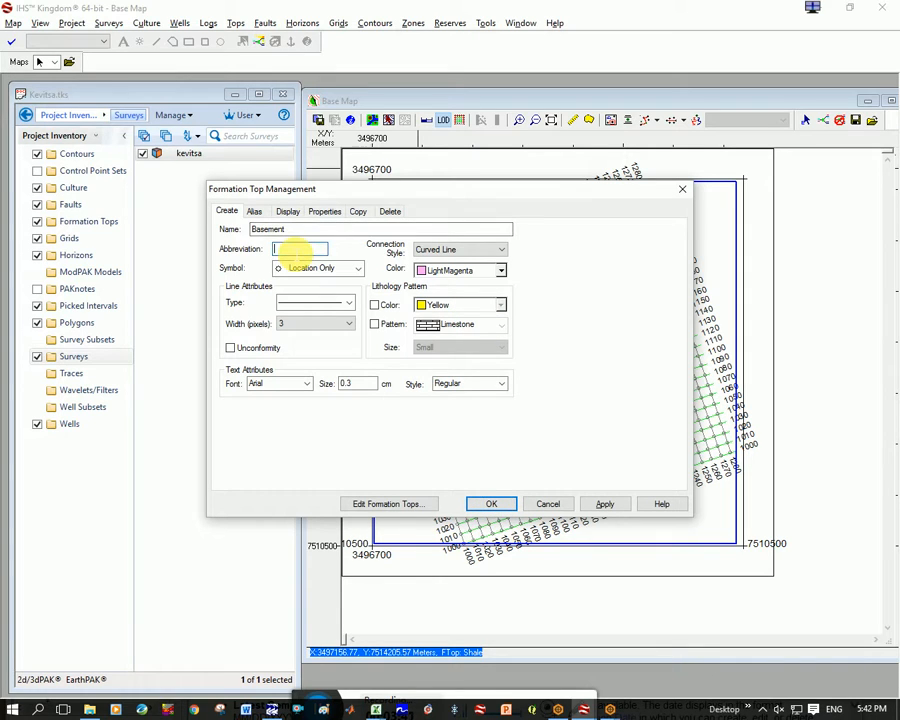
type("B")
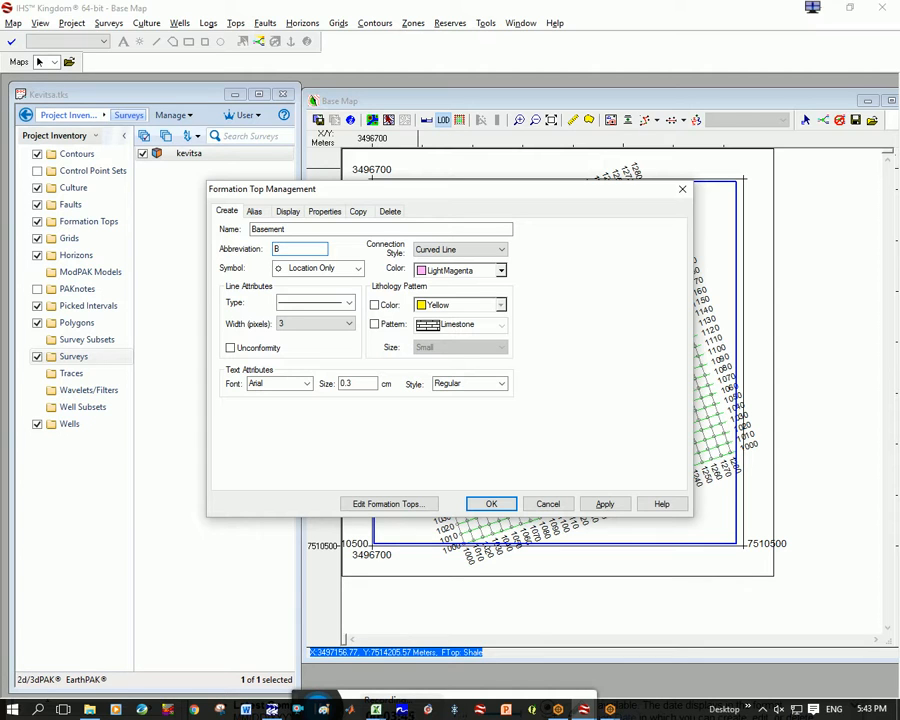
type("ase M")
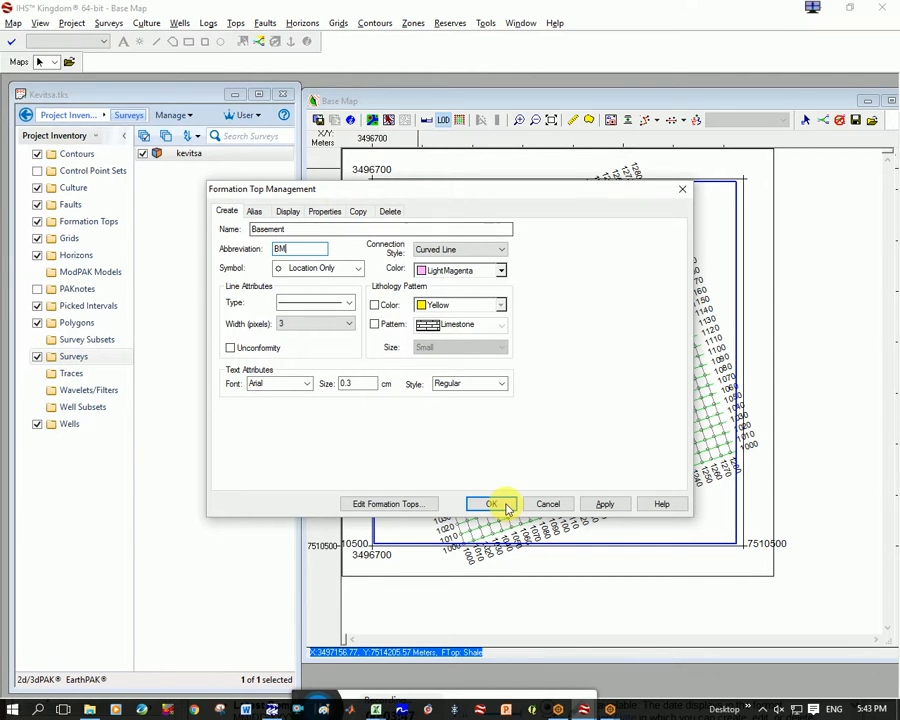
left_click(493, 503)
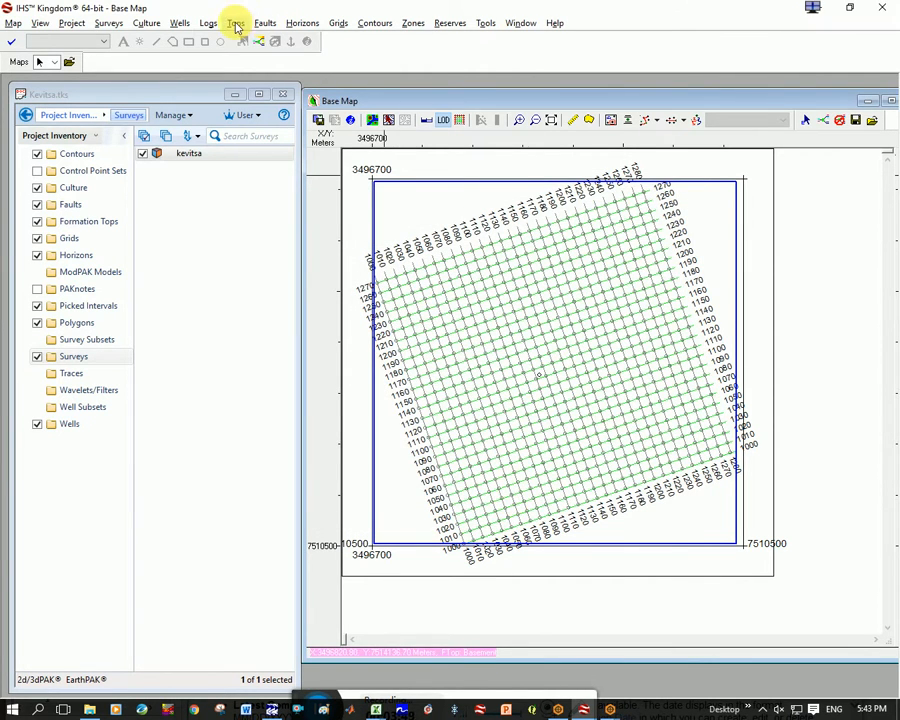
- Change the test well's formation top at 1200 meters to Basement (BM) and save the well data
left_click(179, 23)
mouse_move(315, 332)
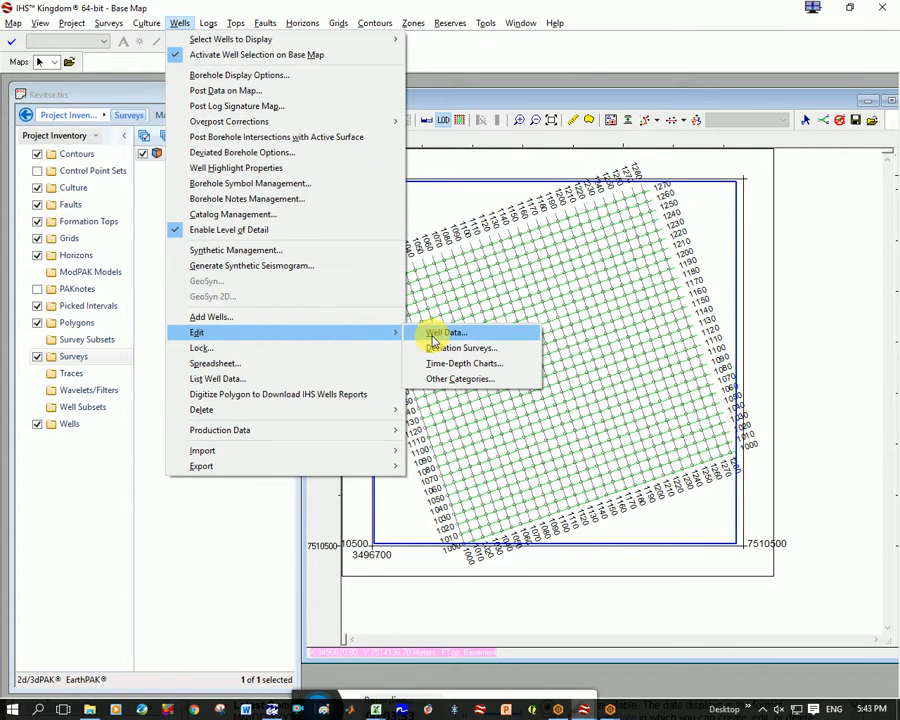
left_click(435, 338)
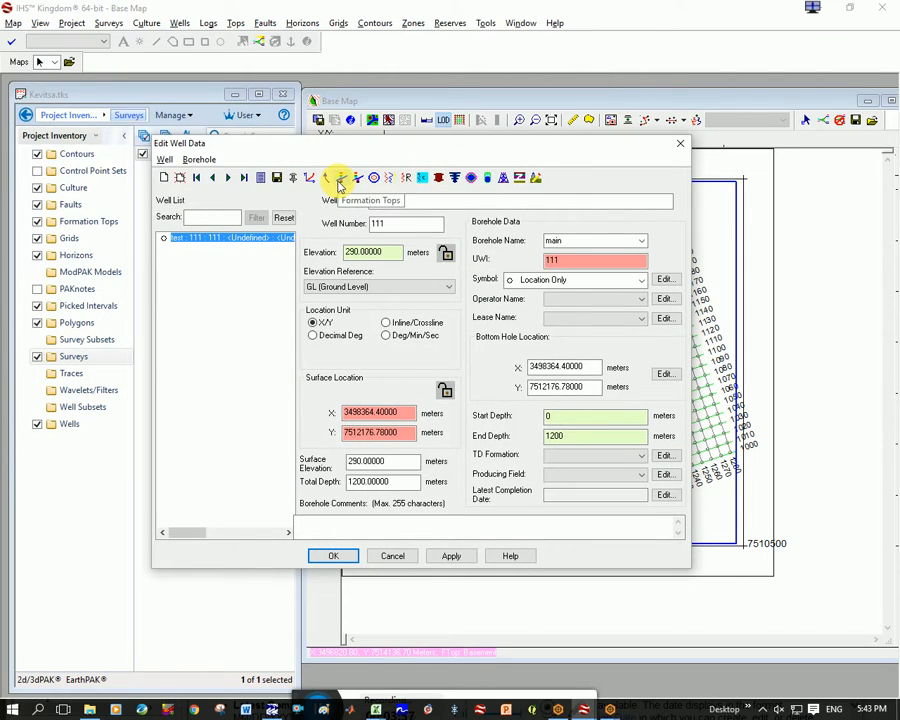
left_click(341, 183)
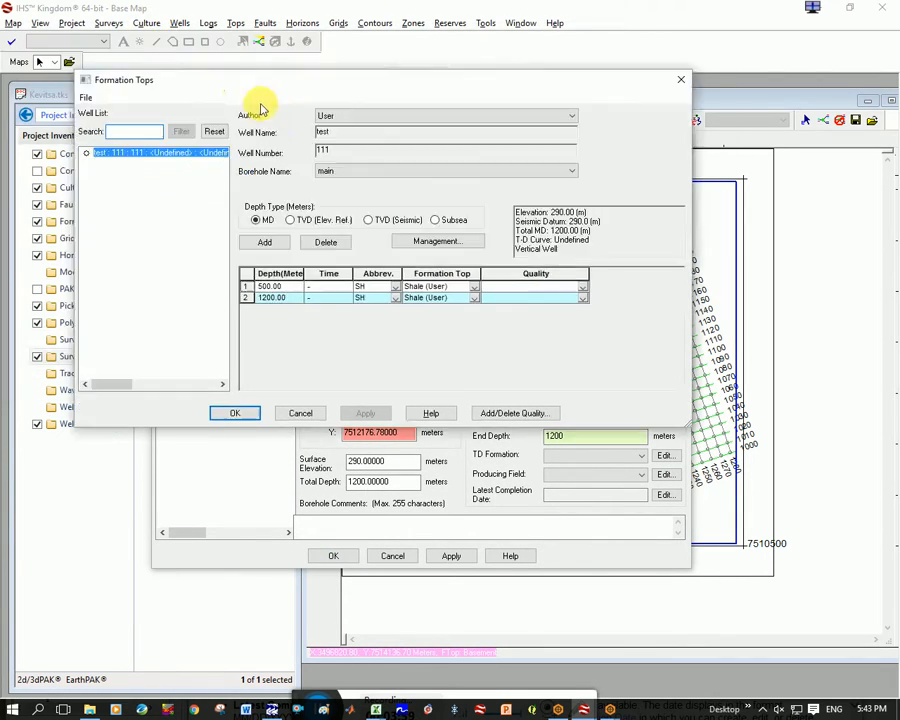
left_click(460, 358)
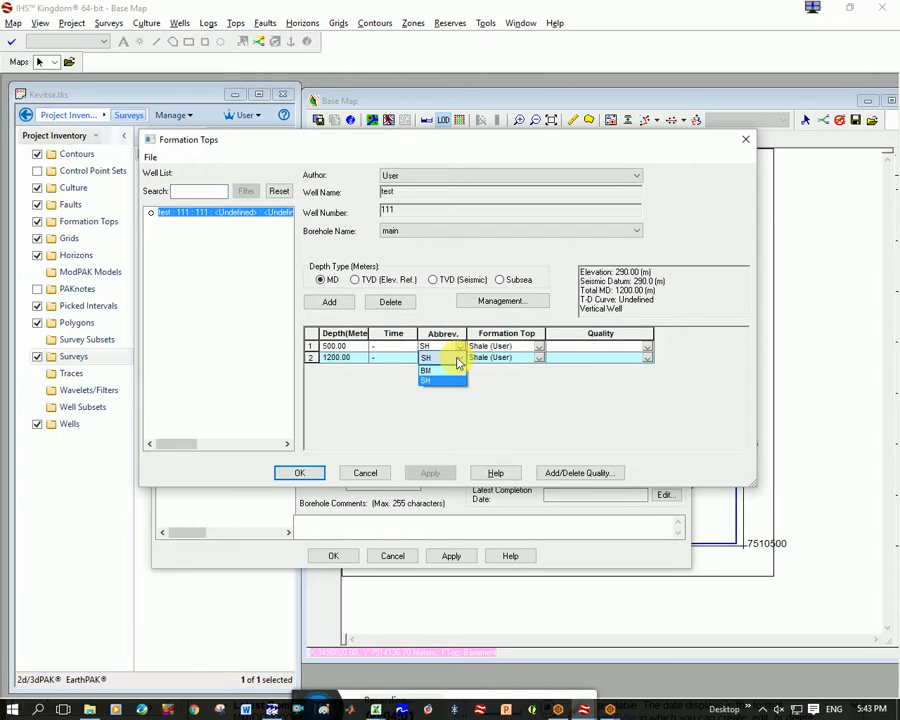
left_click(428, 379)
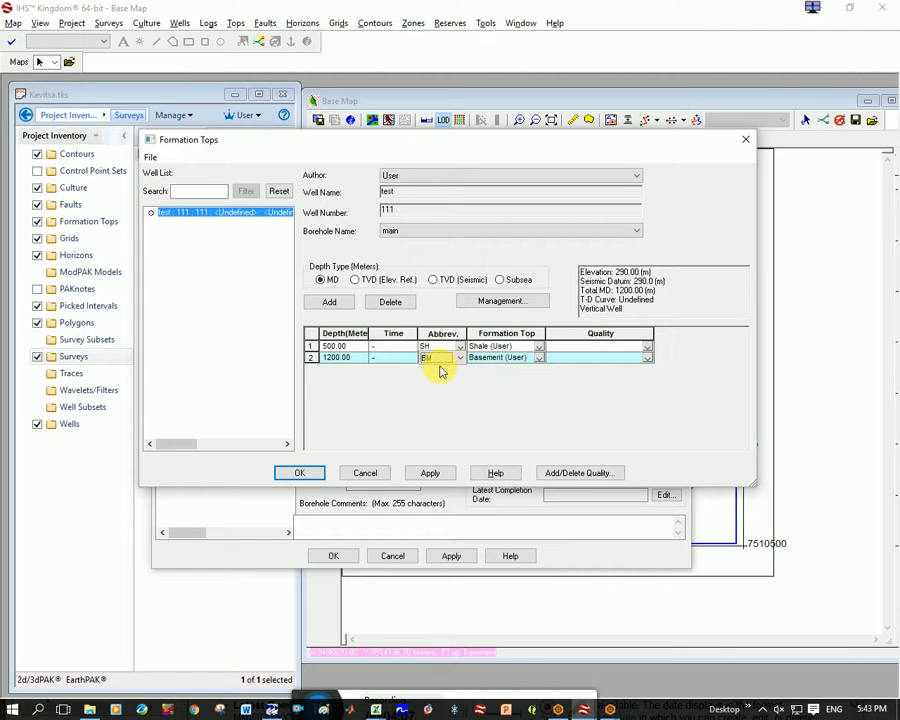
left_click(298, 473)
left_click(332, 554)
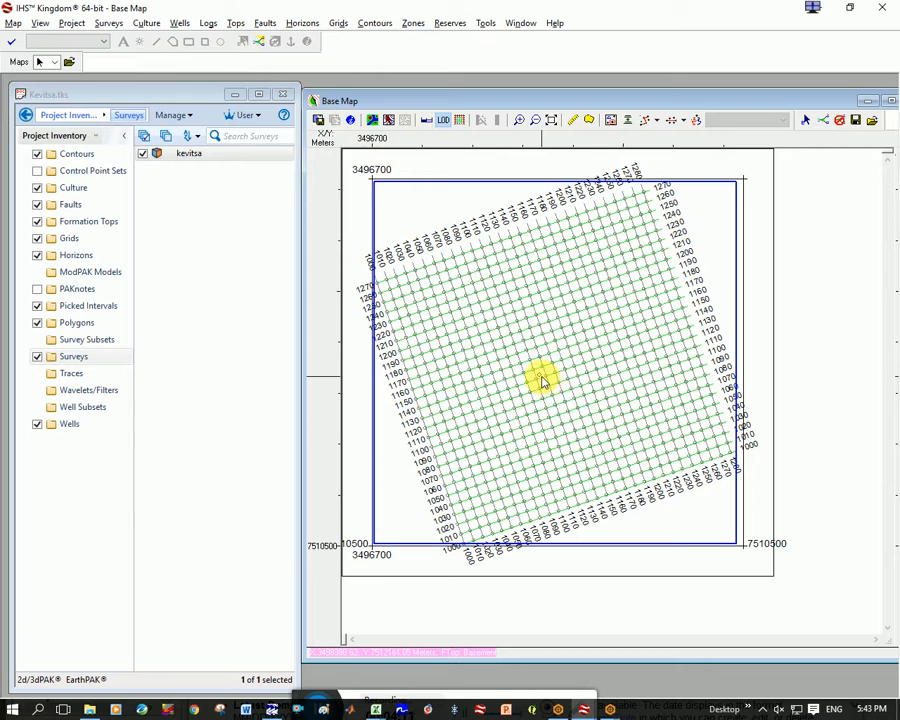
- Display crossline 1130 of the kevitsa survey from the base map and fit the whole section in its window
right_click(539, 379)
left_click(534, 378)
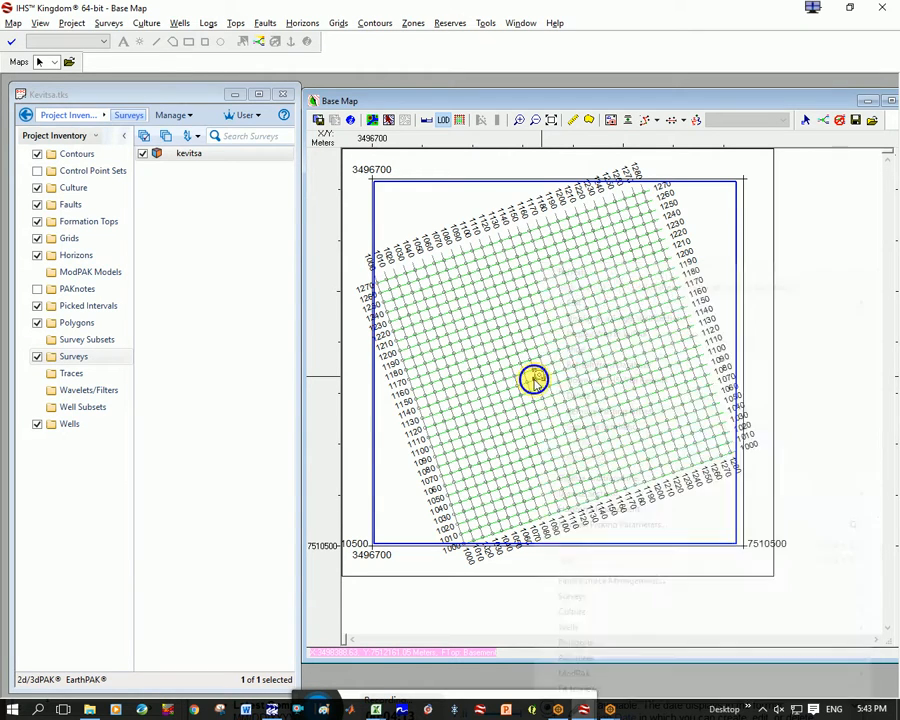
right_click(527, 380)
left_click(530, 386)
right_click(527, 382)
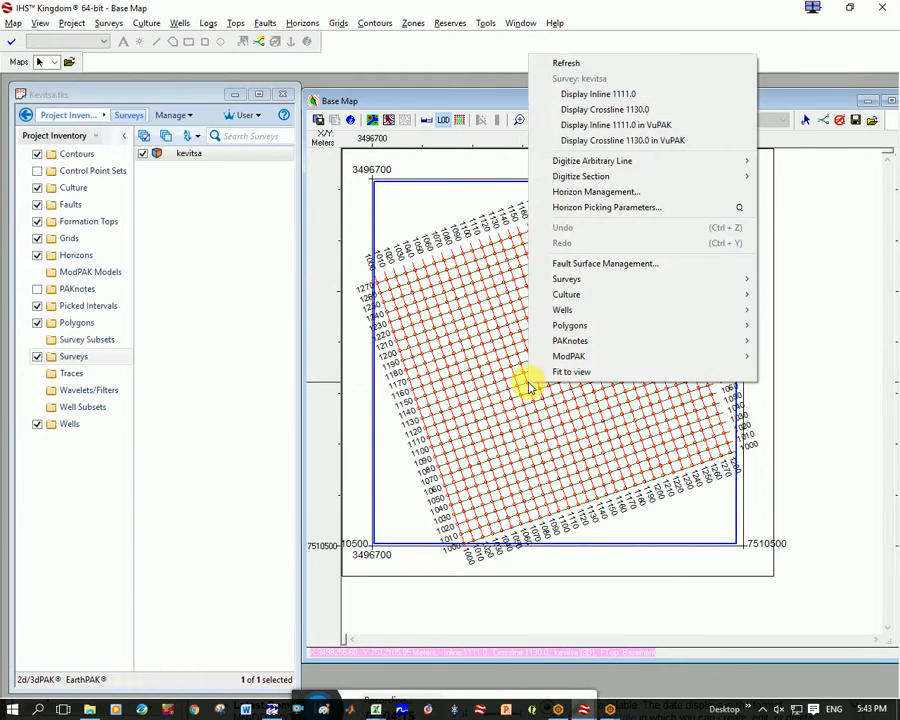
left_click(667, 109)
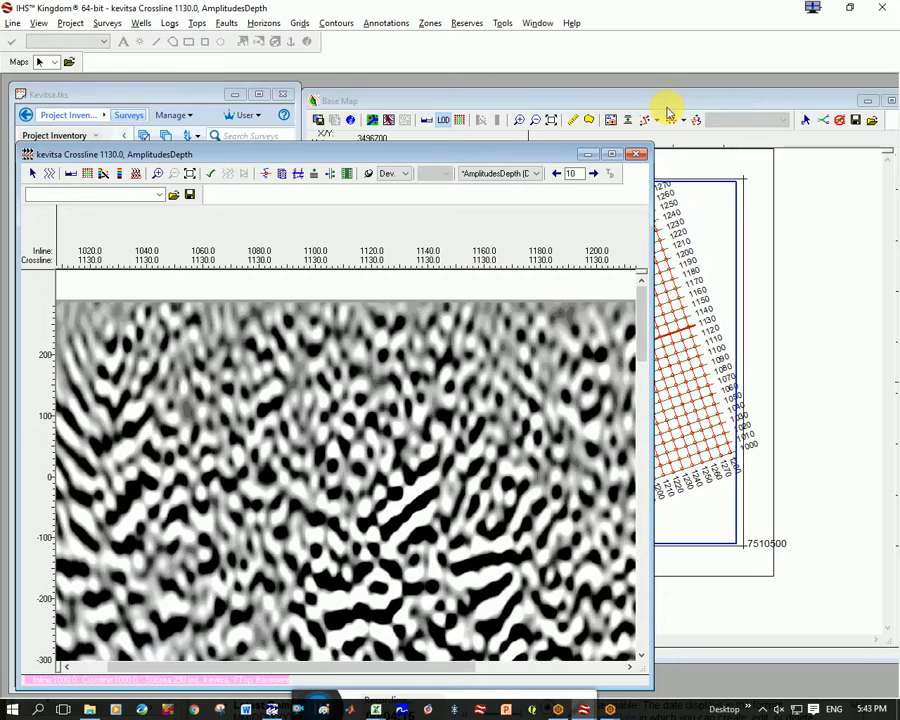
left_click(189, 174)
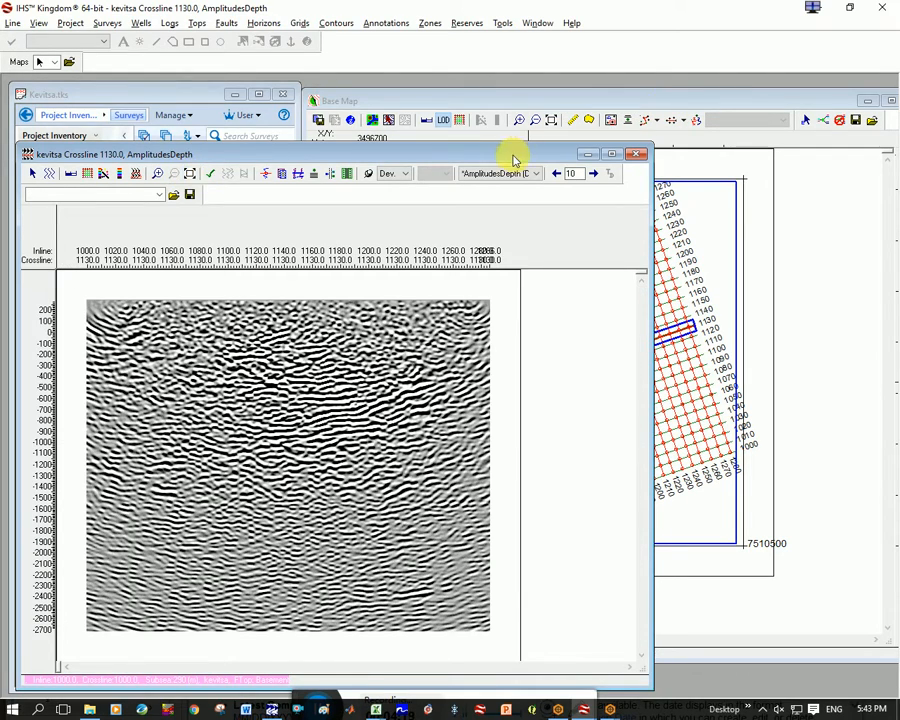
- Arrange the section window beside the base map's survey grid and switch the section to crossline 1139
left_click_drag(510, 155, 436, 98)
left_click_drag(565, 253, 462, 248)
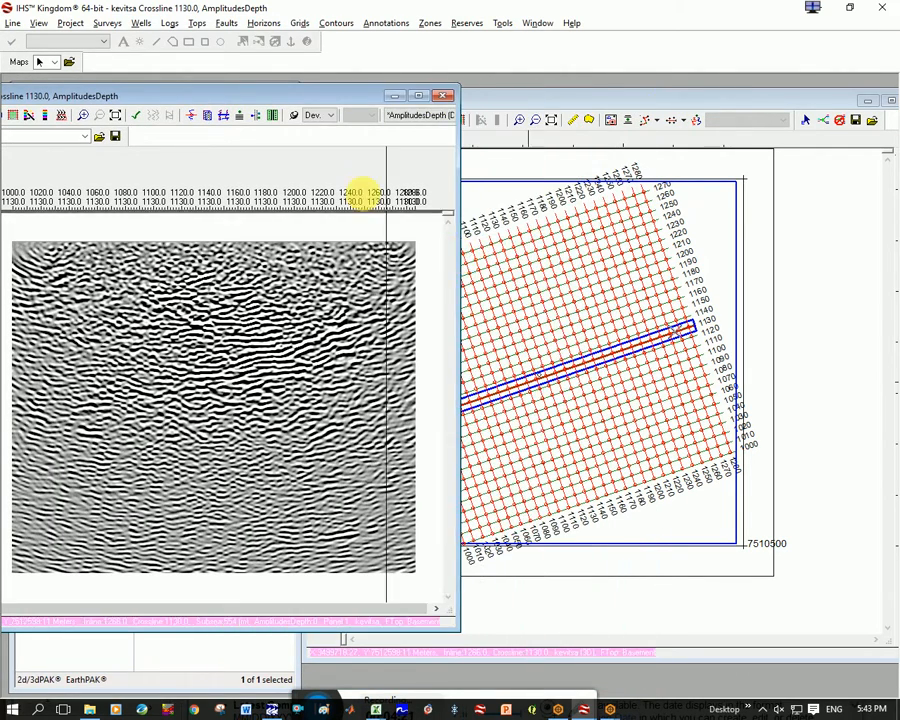
left_click_drag(343, 103, 384, 100)
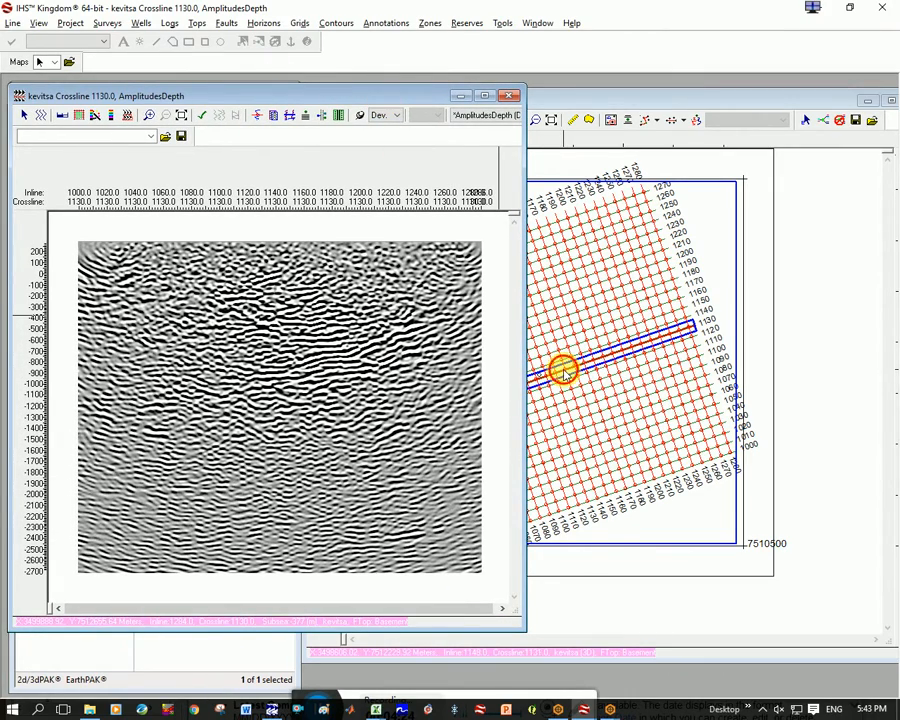
left_click(561, 366)
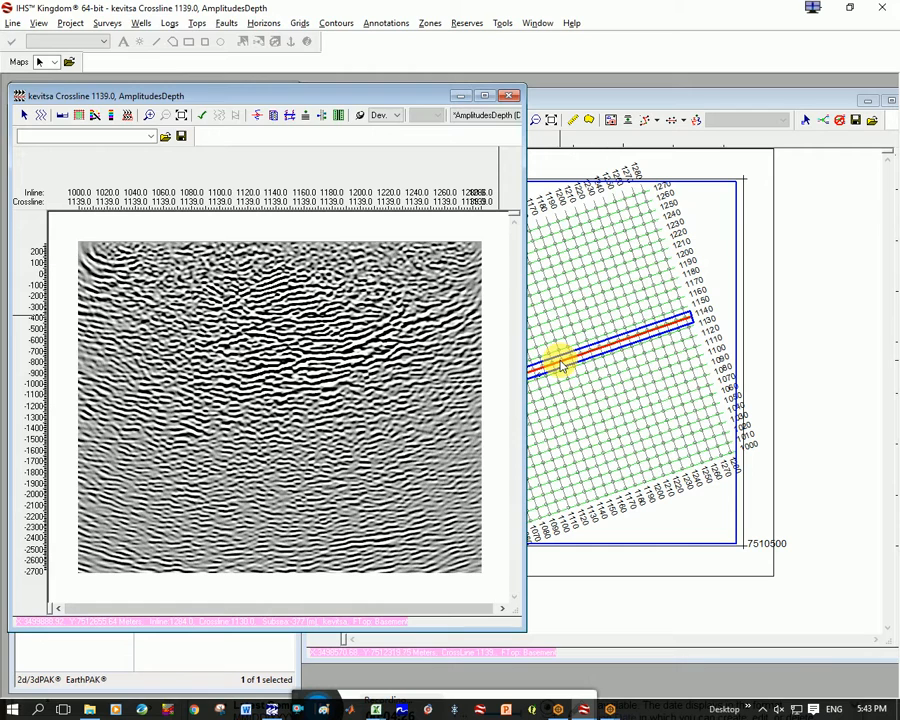
- Switch the section to crossline 1135 and apply a borehole projection distance of 300 for arbitrary/seismic lines
left_click(564, 369)
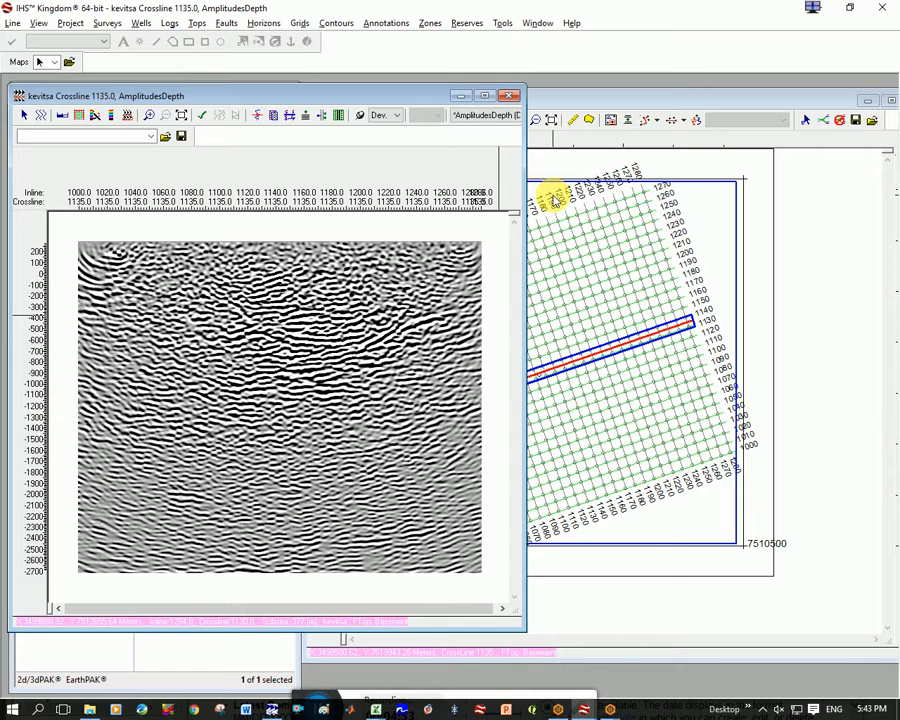
left_click(140, 24)
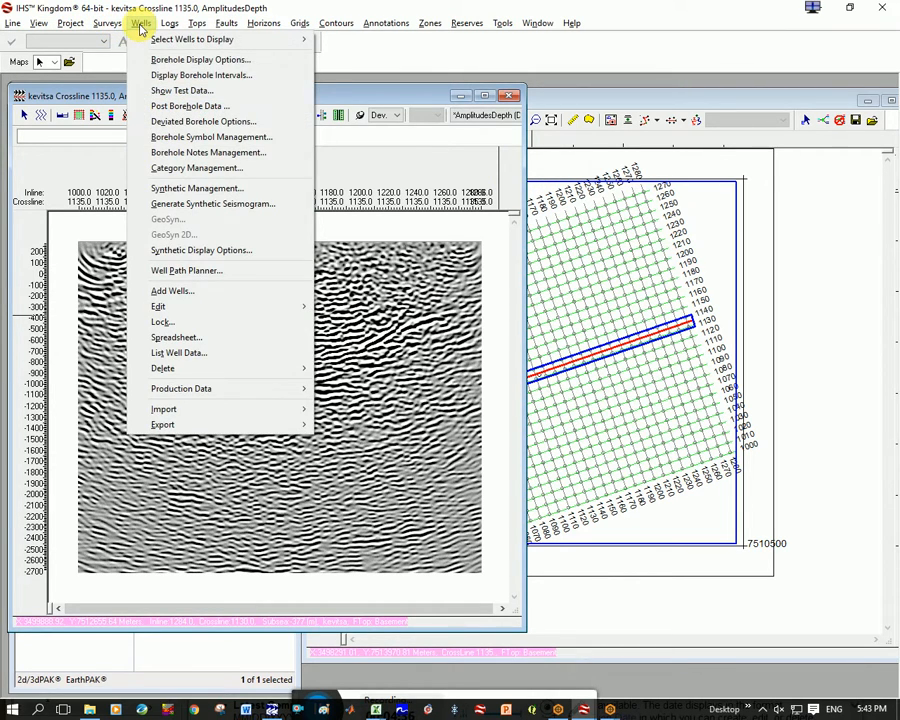
left_click(221, 59)
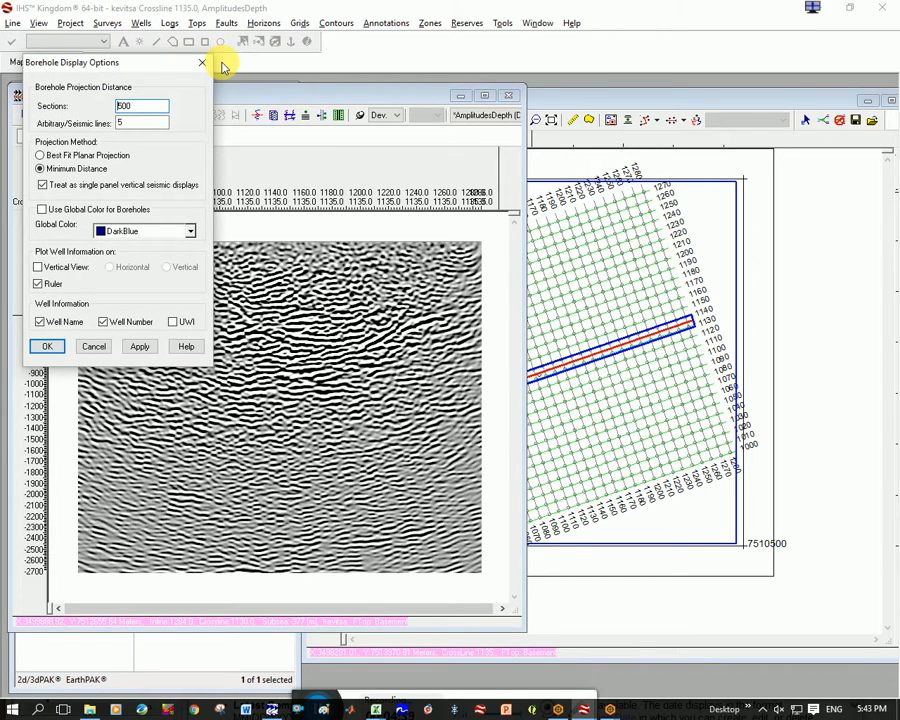
left_click_drag(160, 62, 708, 130)
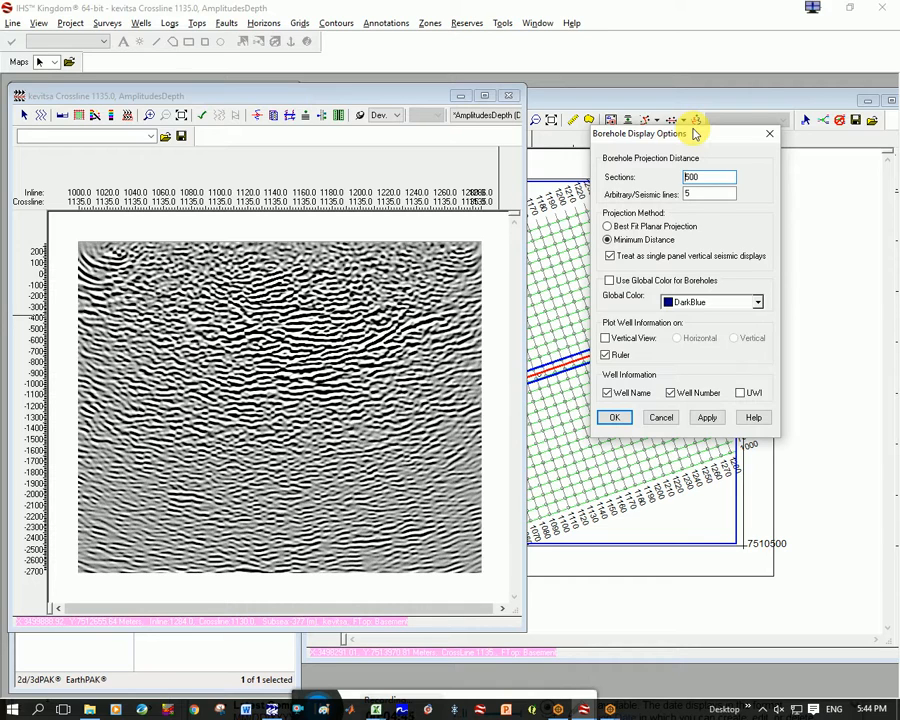
double_click(703, 194)
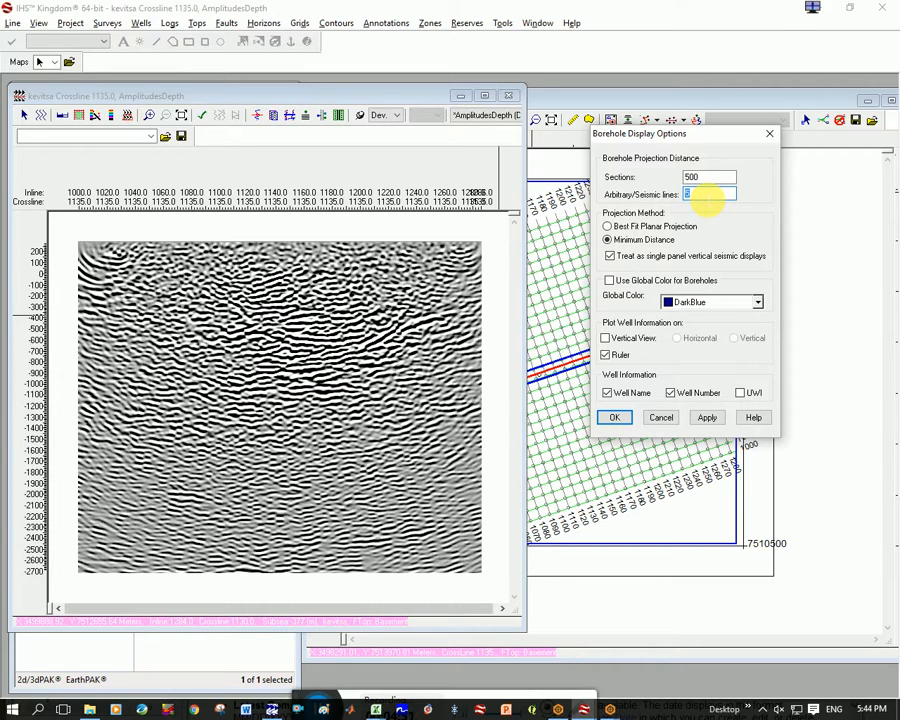
type("300")
left_click(711, 421)
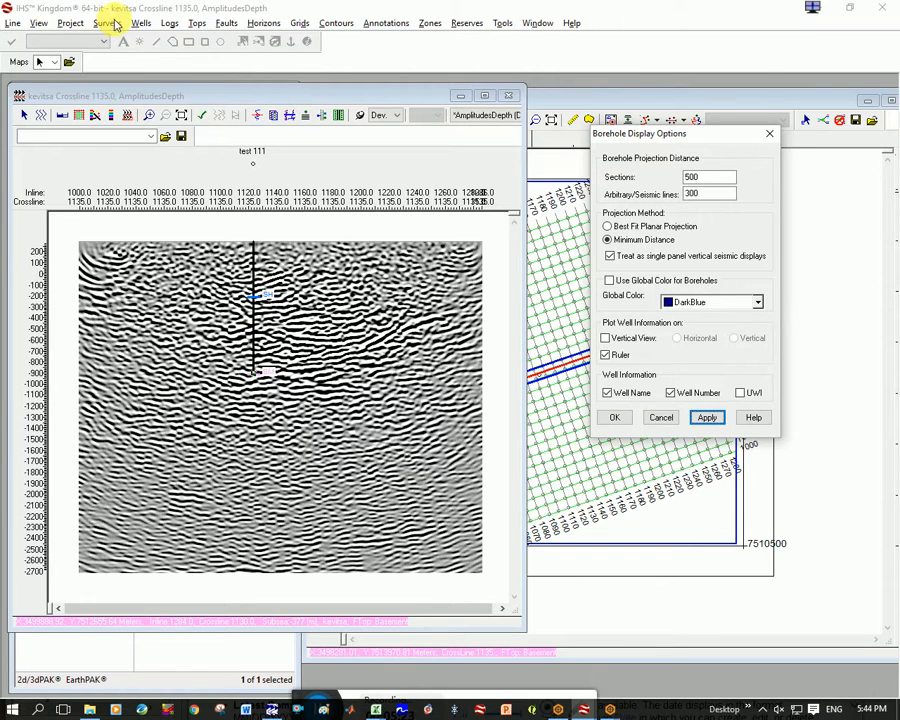
left_click(558, 712)
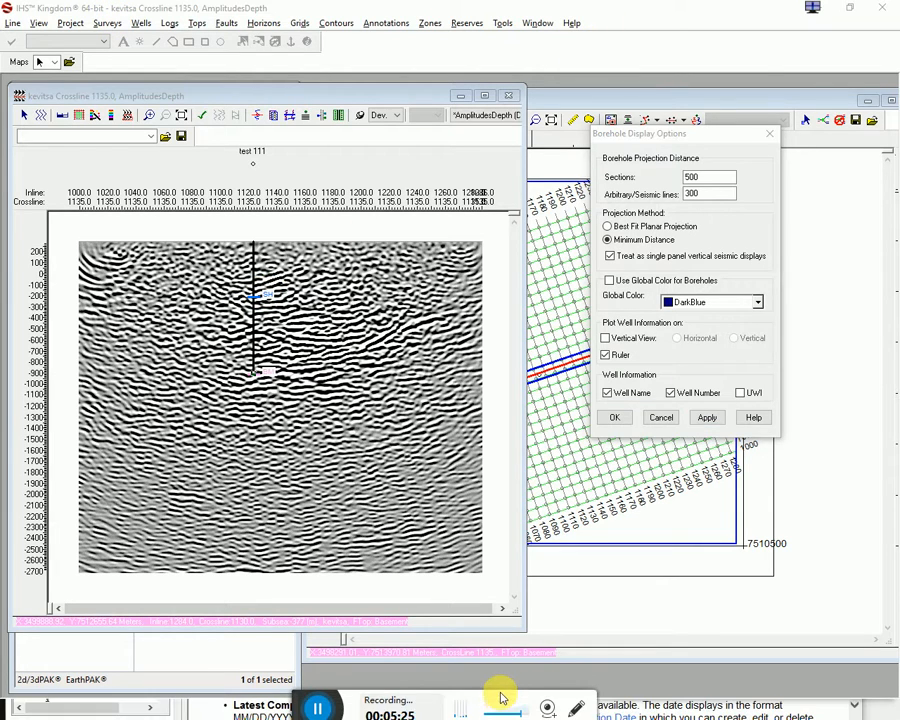